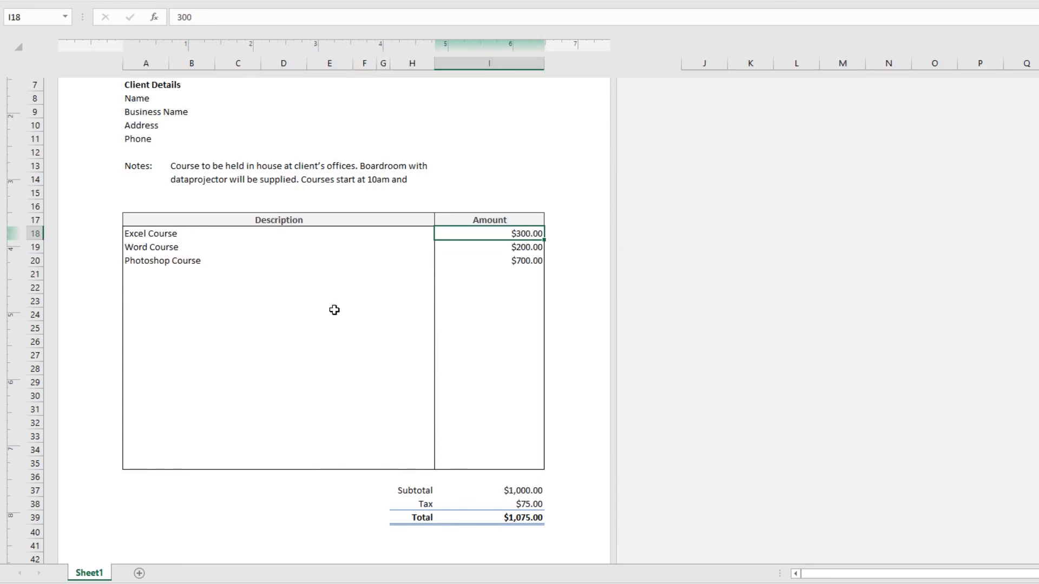
Add an InDesign Course line with an amount of 300 to the quotation table.
click(345, 278)
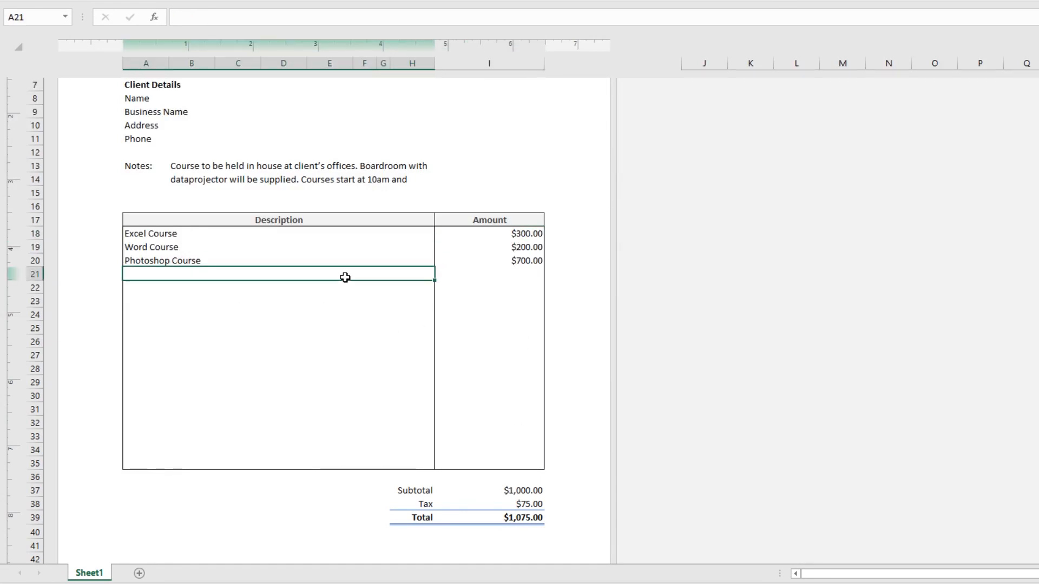
text(InDesign Course)
key(Tab)
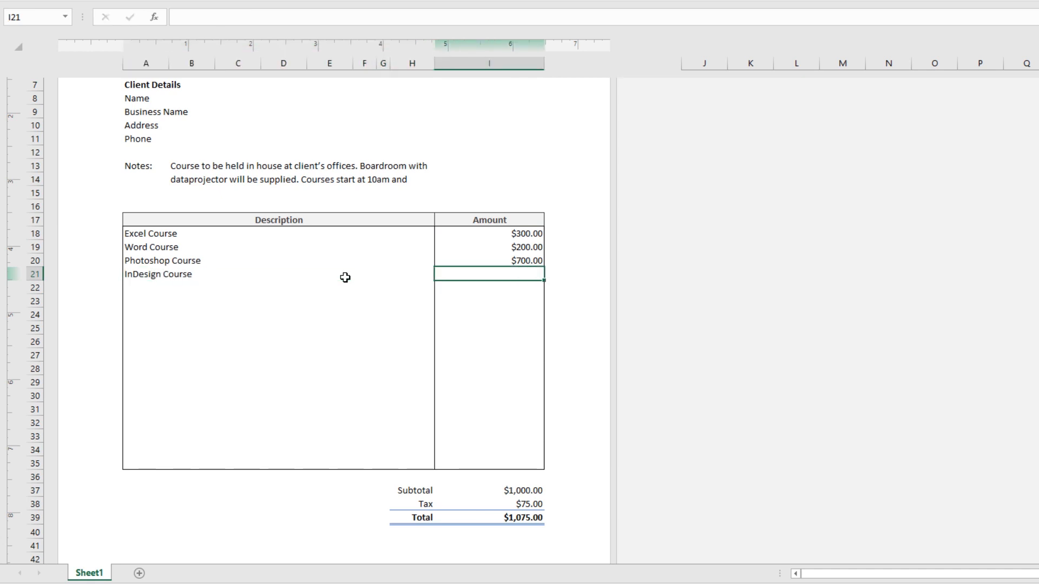
text(300)
key(Tab)
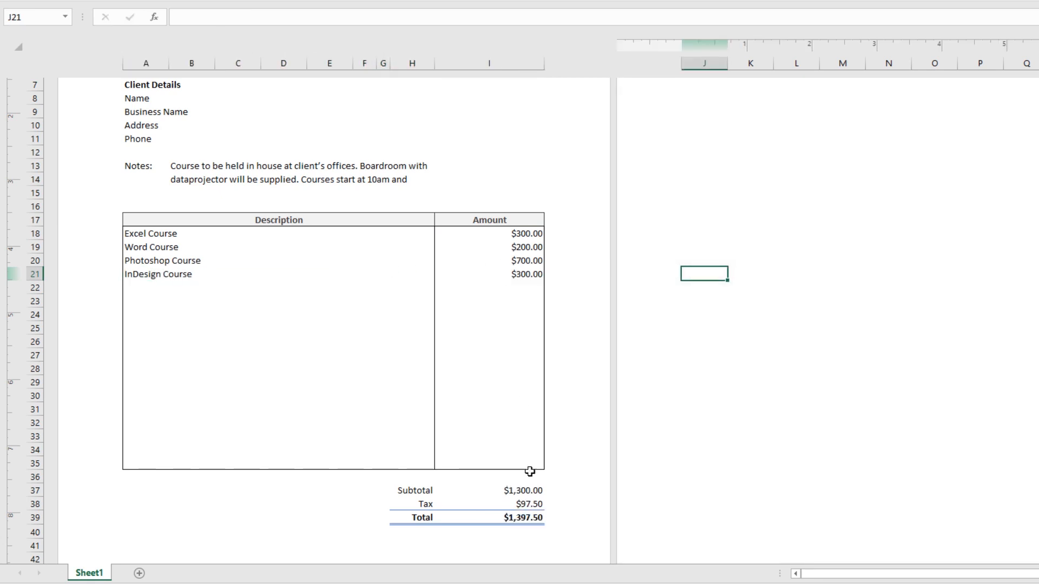
Inspect the formulas in the Subtotal, Tax and Total cells.
click(522, 489)
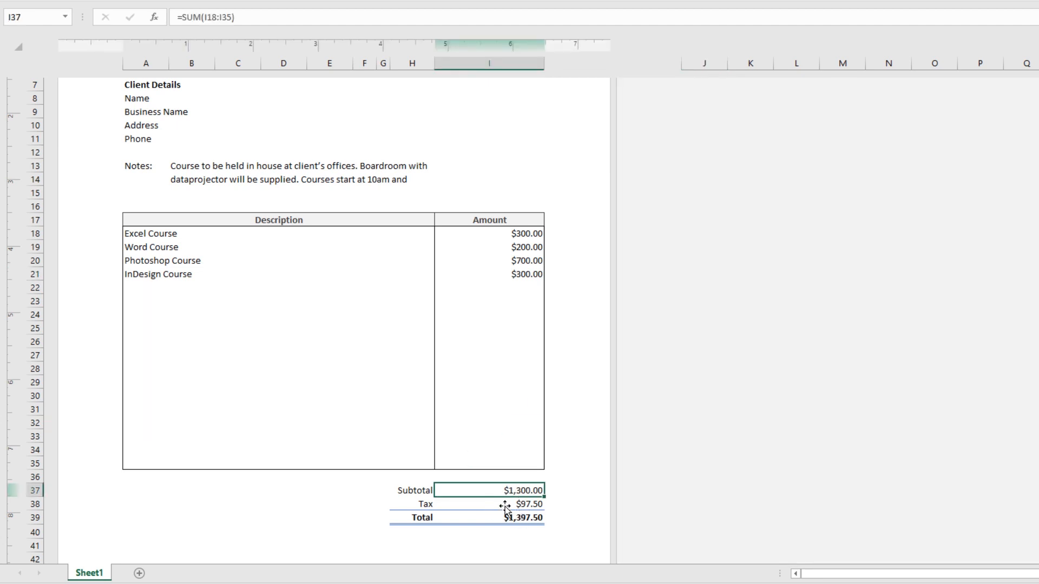
click(504, 506)
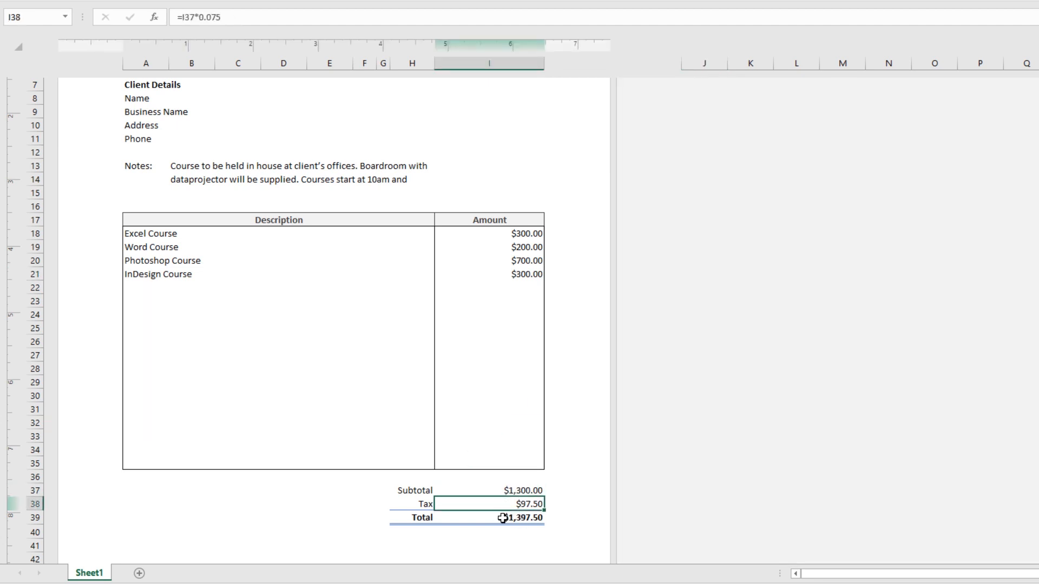
click(503, 518)
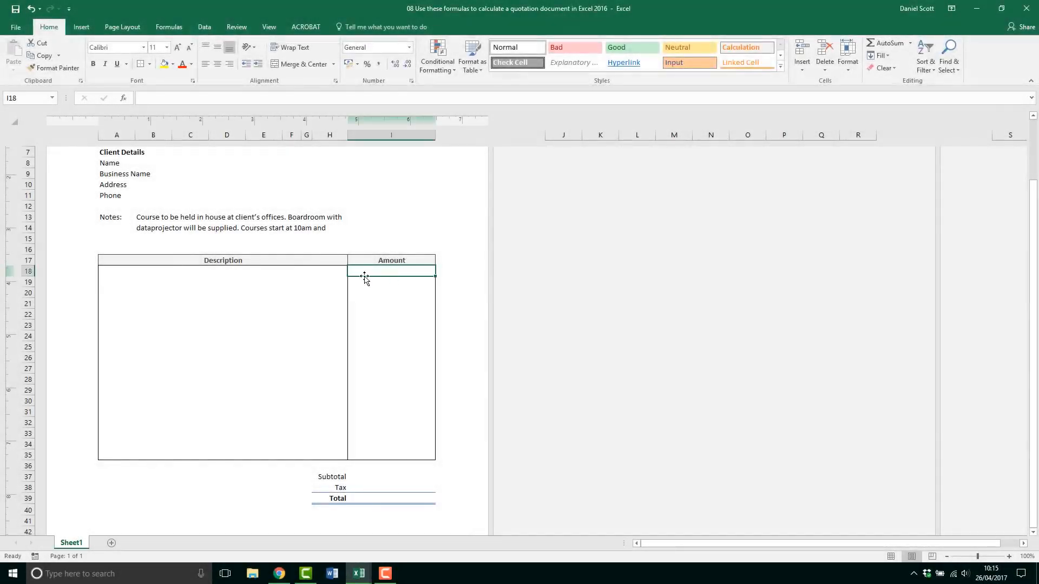
Enter Excel Course as the first description in row 18.
click(309, 272)
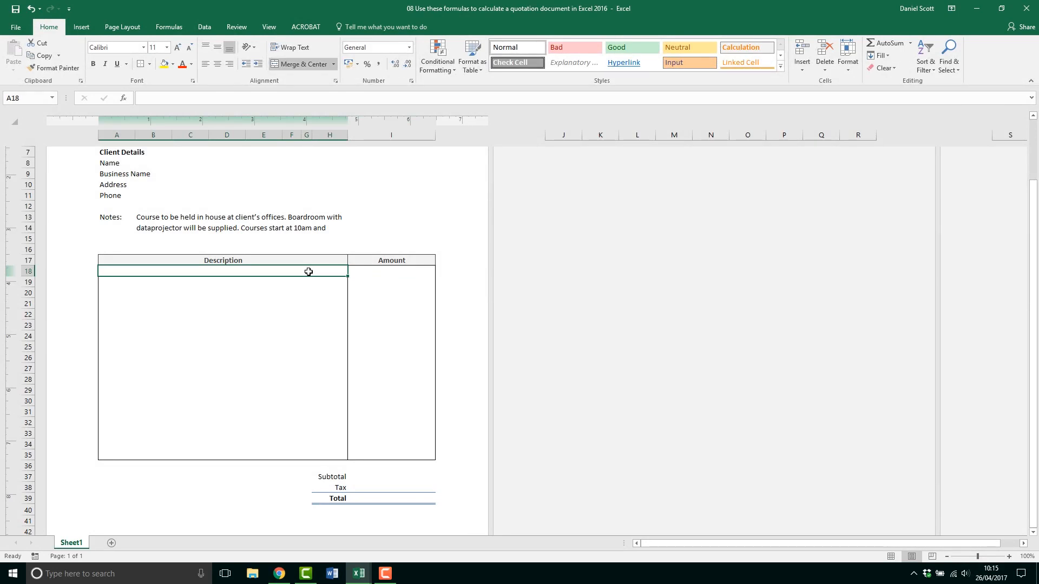
text(Excel Co)
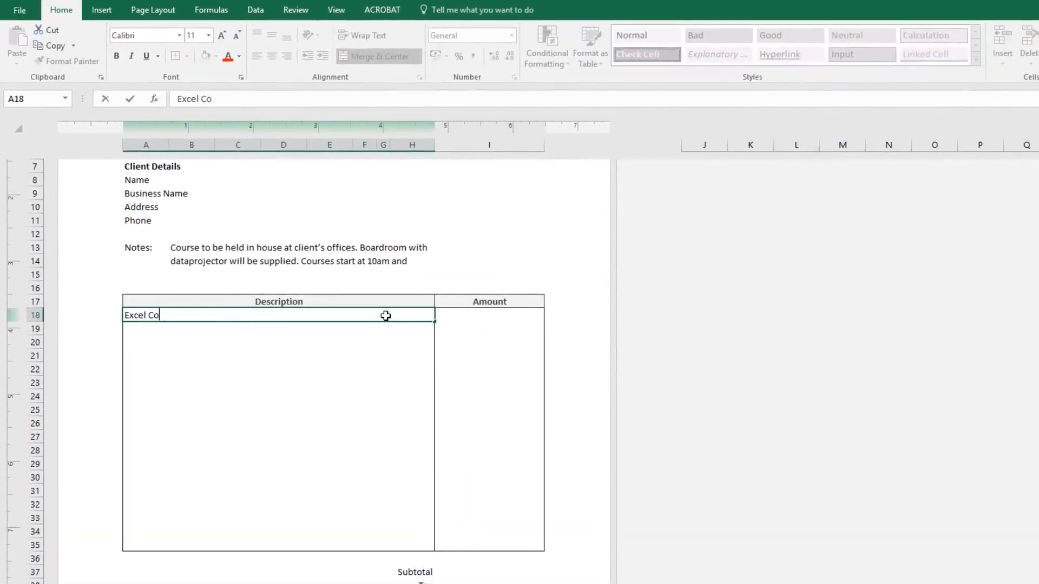
text(urse)
click(514, 319)
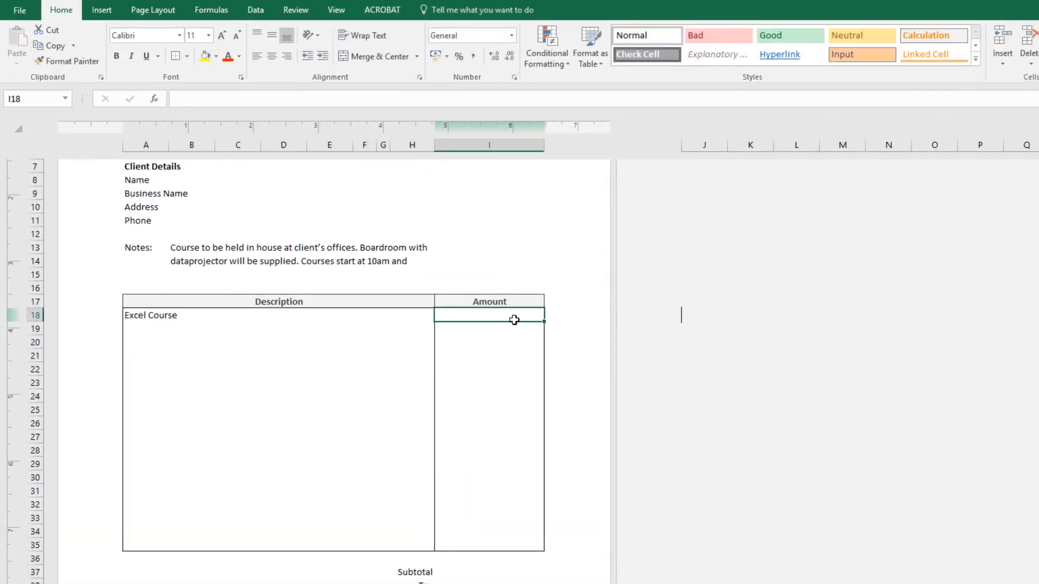
Enter 300 as the Excel Course amount.
text(300)
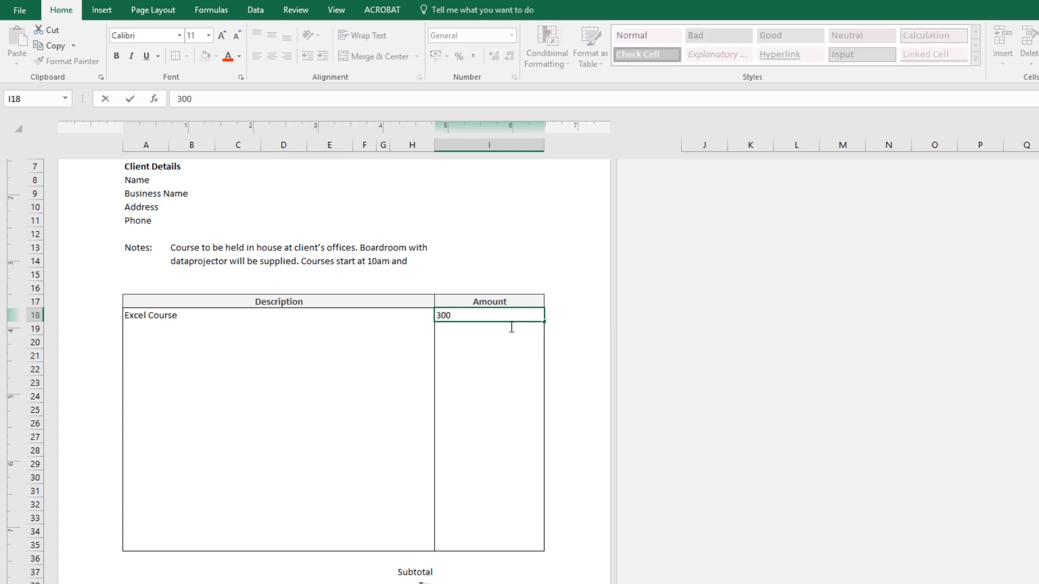
click(511, 340)
click(511, 328)
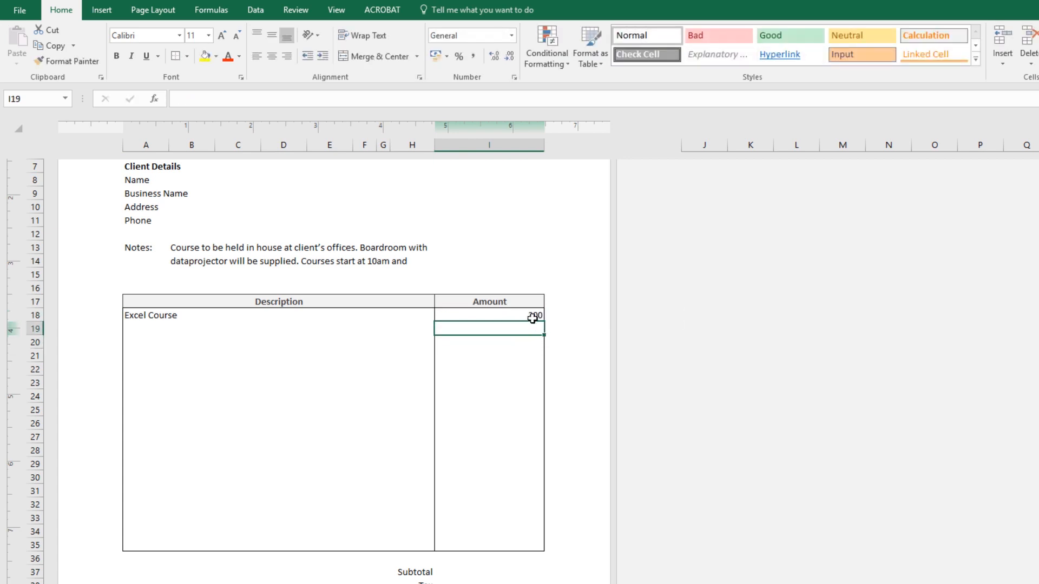
click(510, 319)
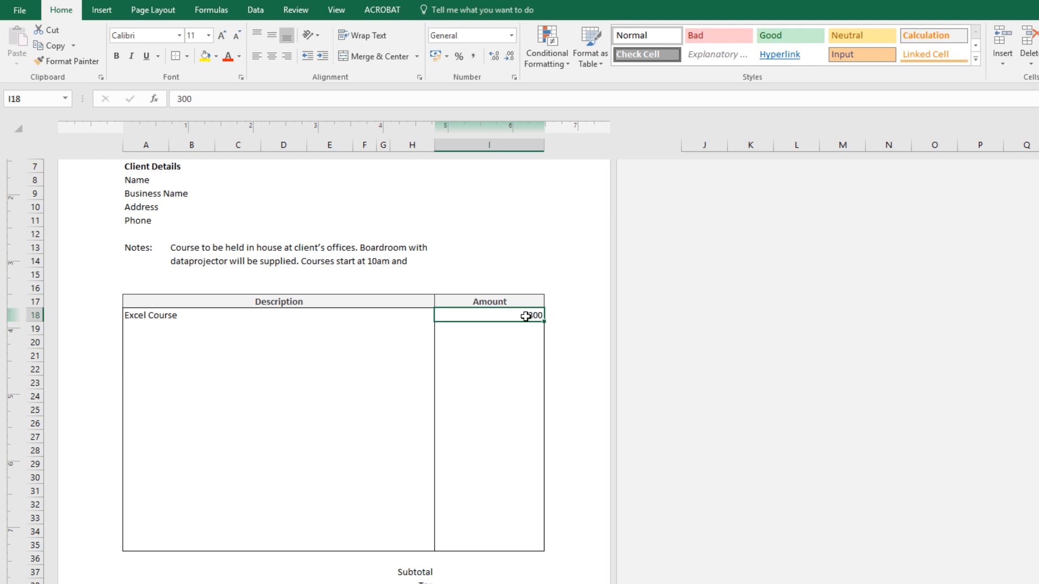
click(522, 329)
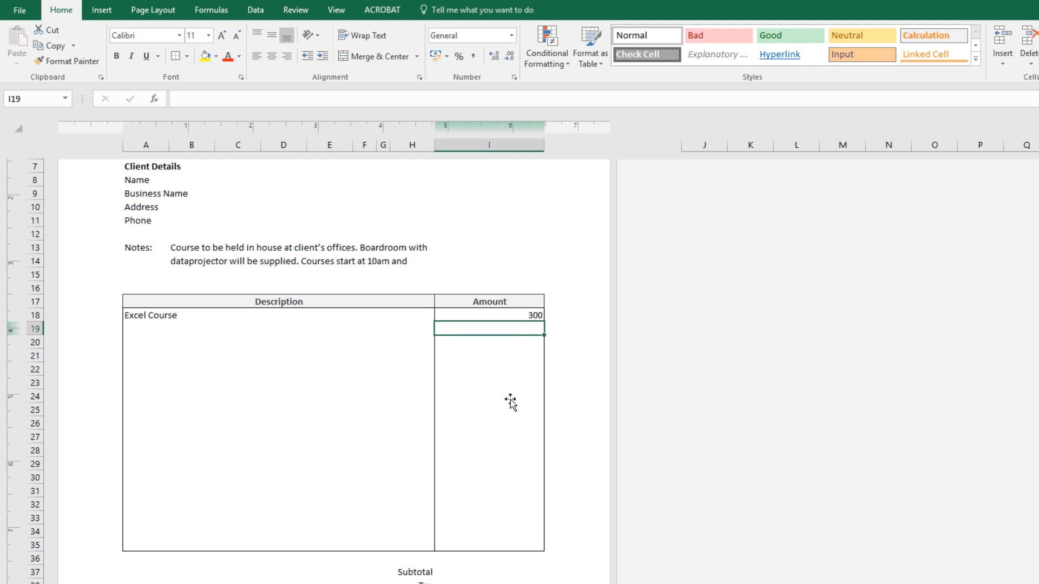
click(519, 316)
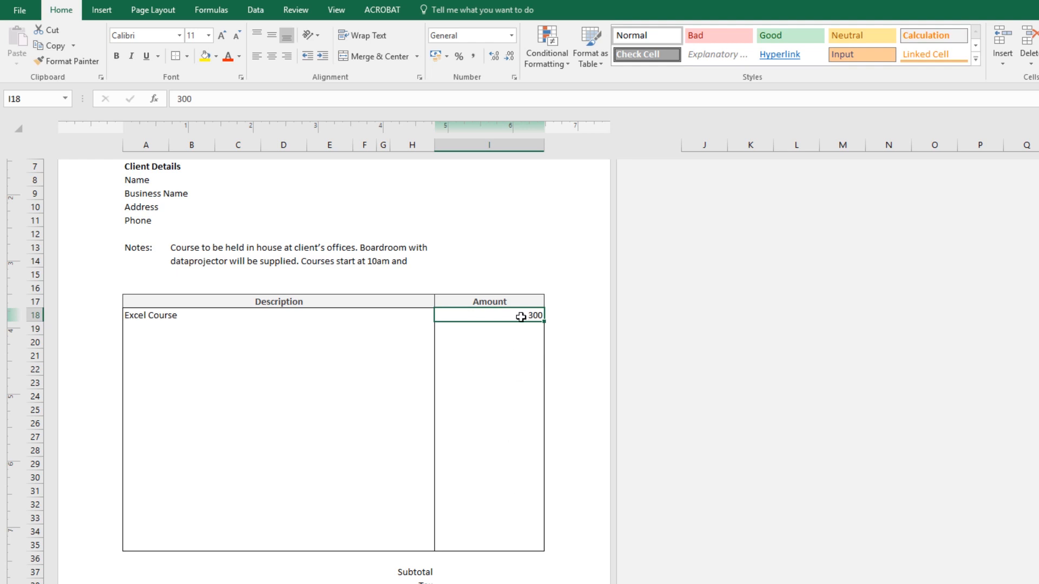
Format the Amount cells from row 18 to row 35 as Currency.
drag(523, 321, 515, 547)
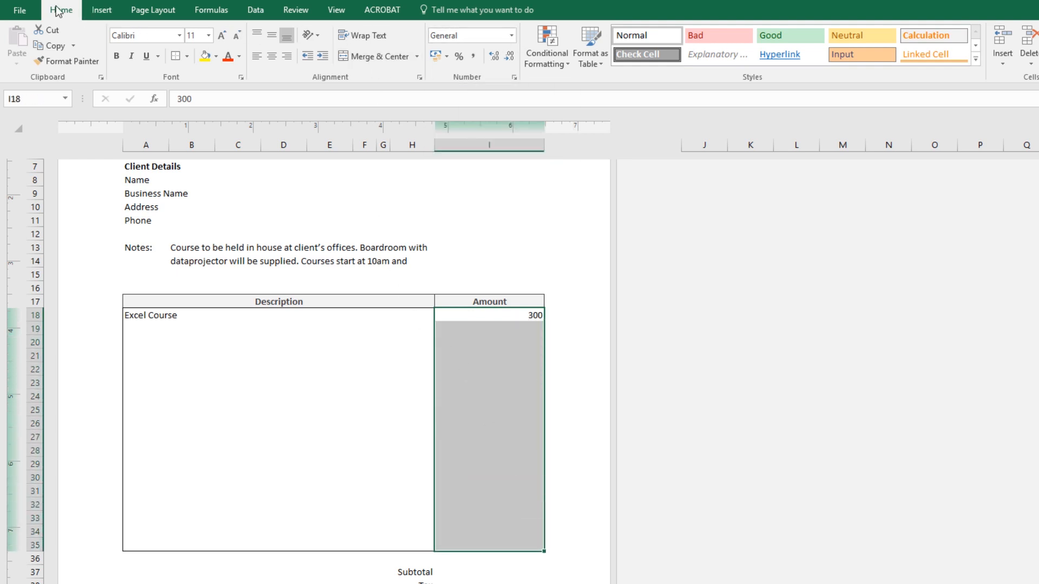
click(512, 35)
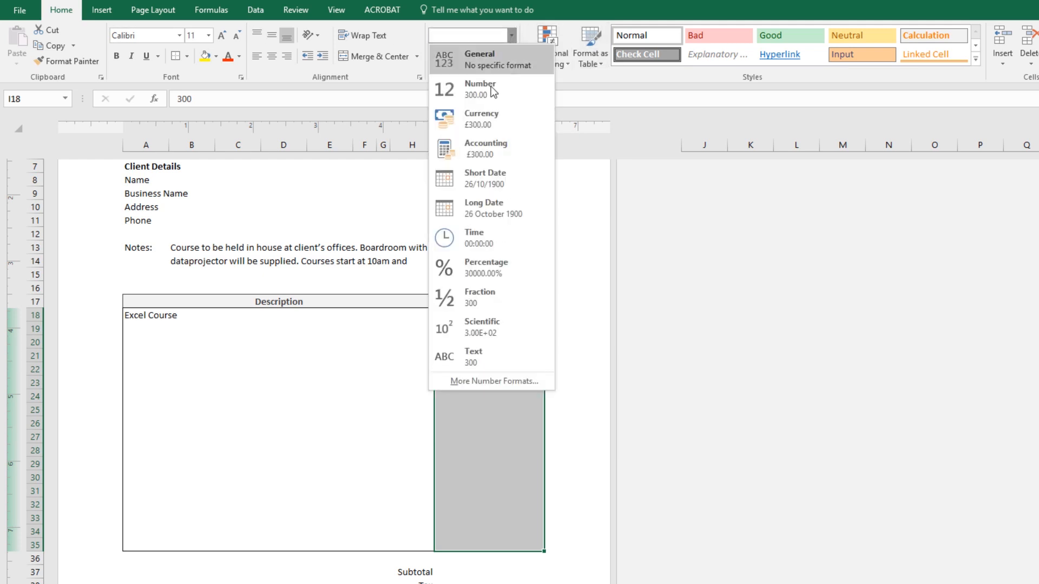
click(483, 120)
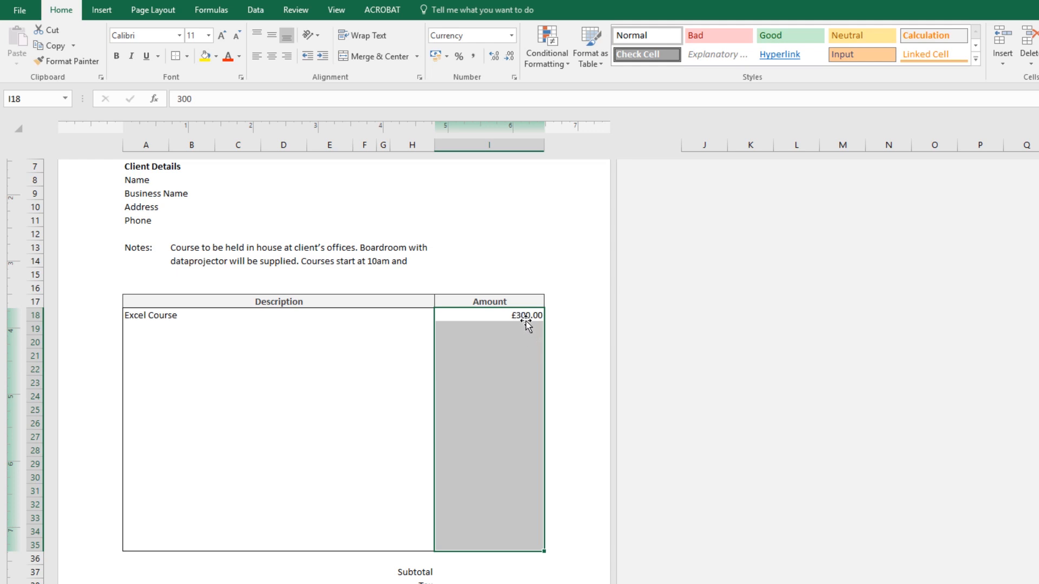
click(512, 35)
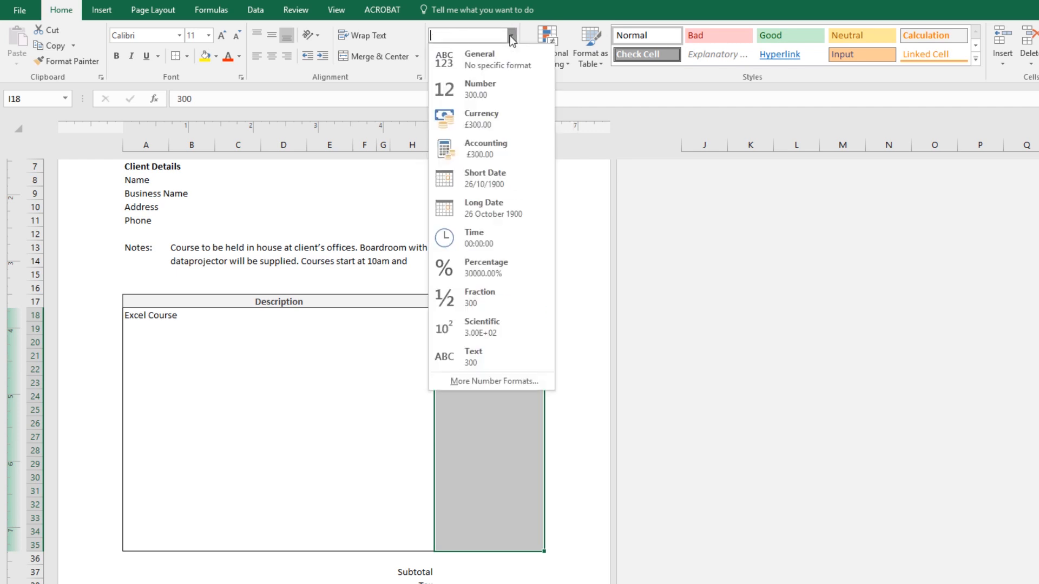
click(512, 35)
click(447, 56)
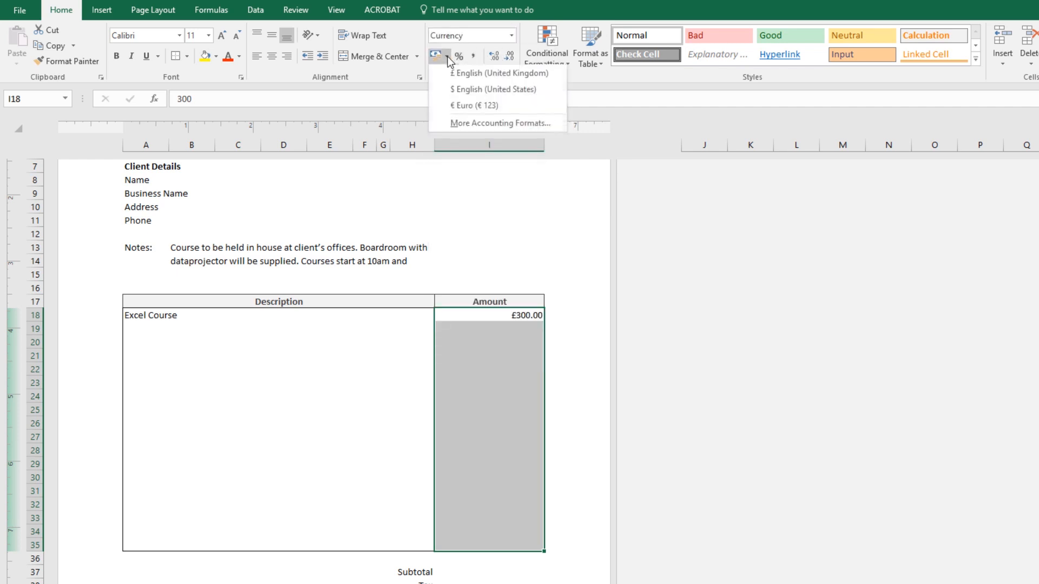
Set the Amount cells' currency symbol to $ English (United States) with 2 decimal places.
click(511, 36)
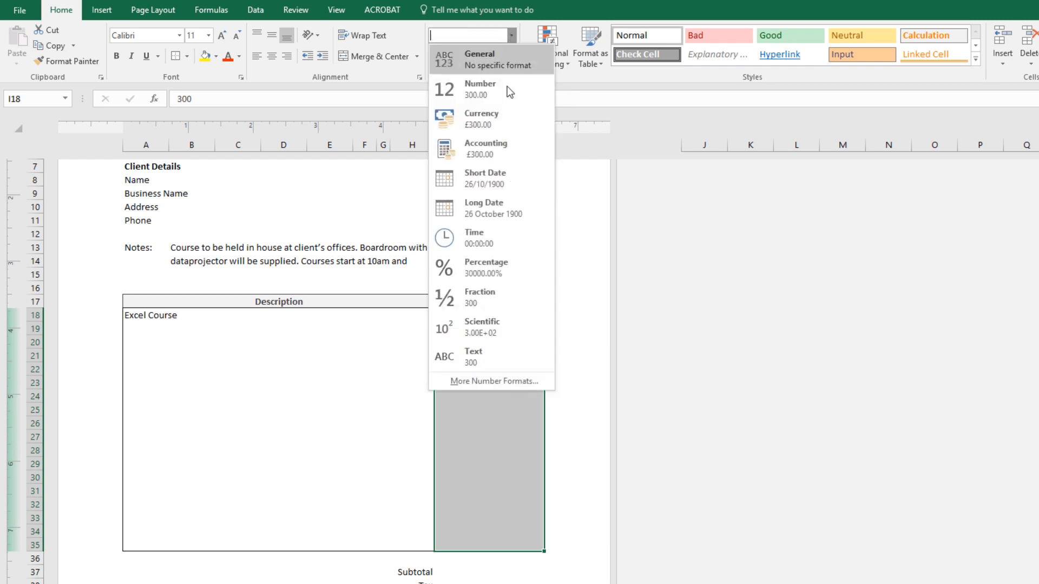
click(454, 382)
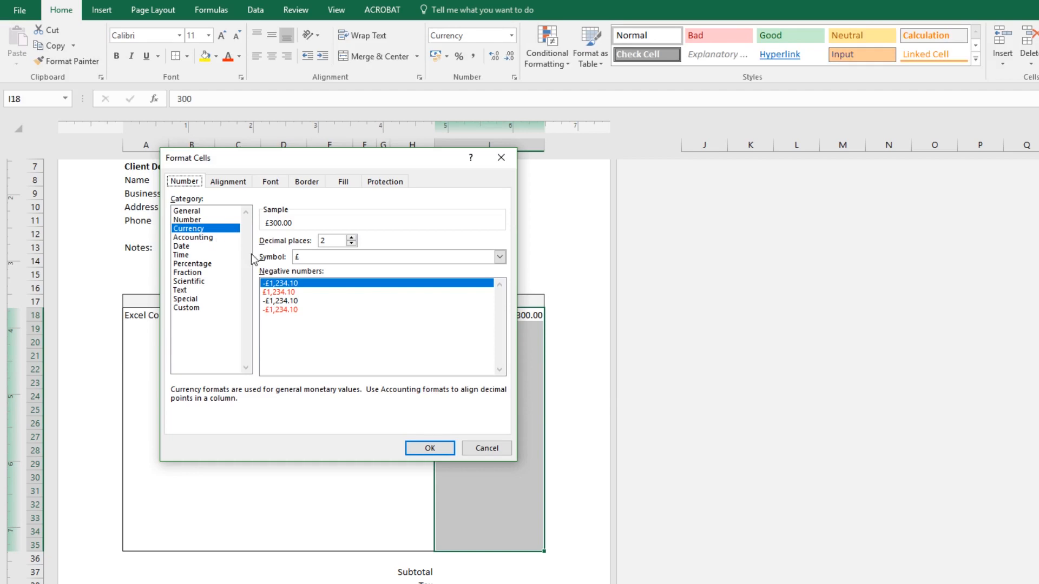
click(499, 258)
mouse_move(500, 282)
mouse_down()
mouse_move(500, 271)
mouse_move(489, 384)
mouse_move(494, 282)
mouse_up()
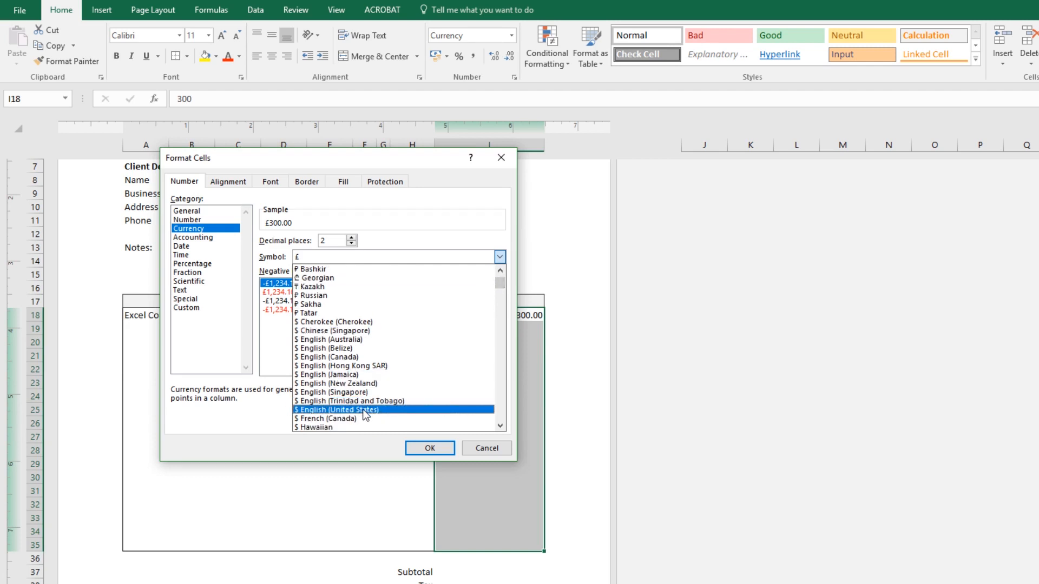
click(374, 410)
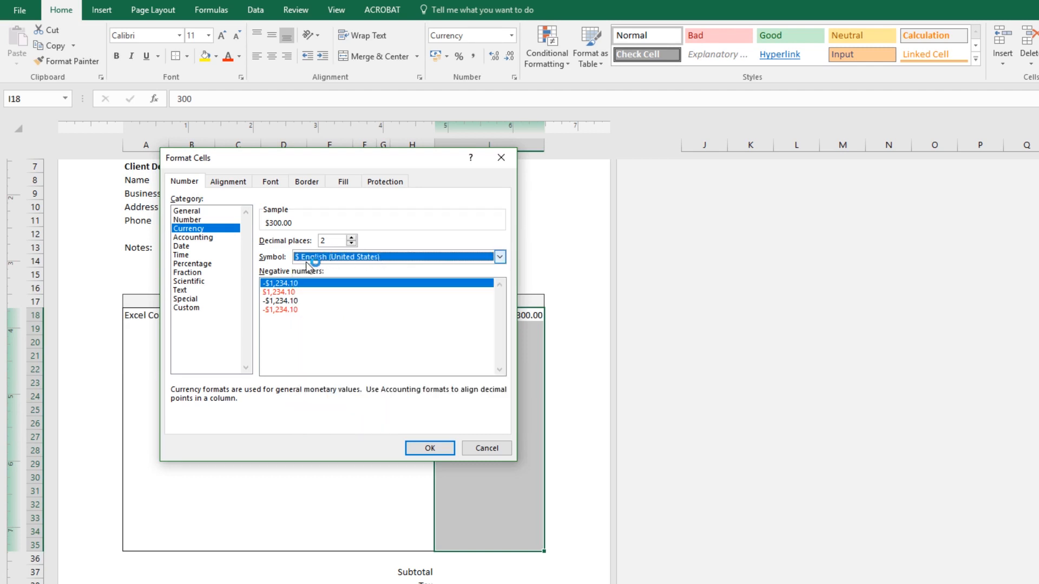
click(430, 448)
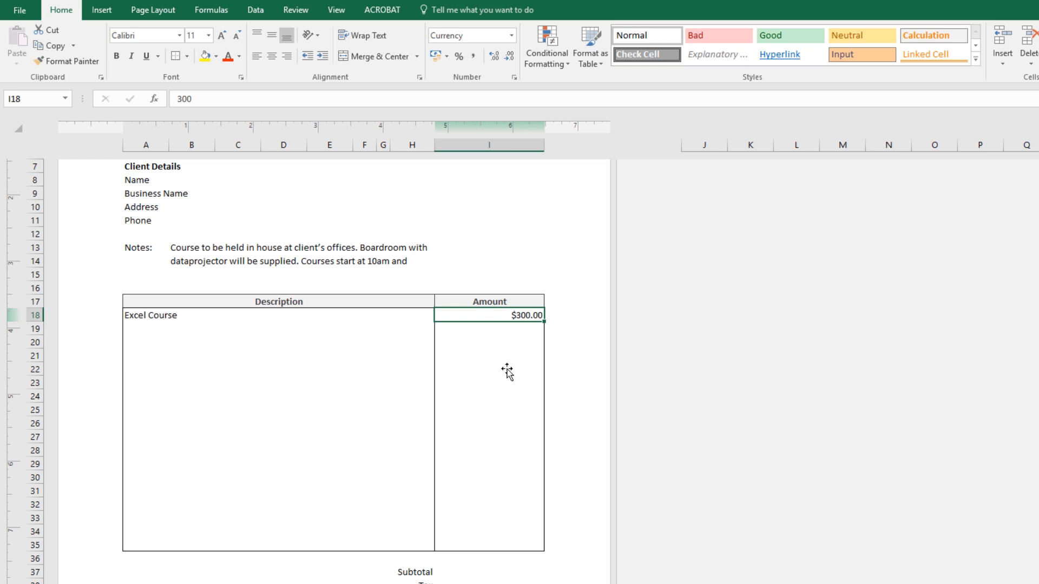
Enter Word Course as the description in row 19.
click(376, 329)
text(Word)
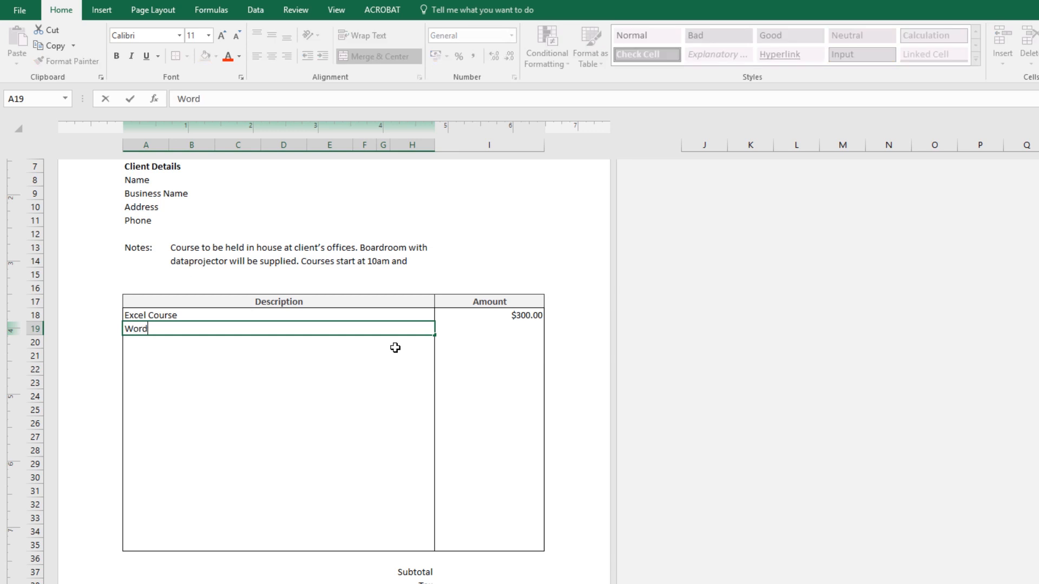
text( Course)
click(539, 330)
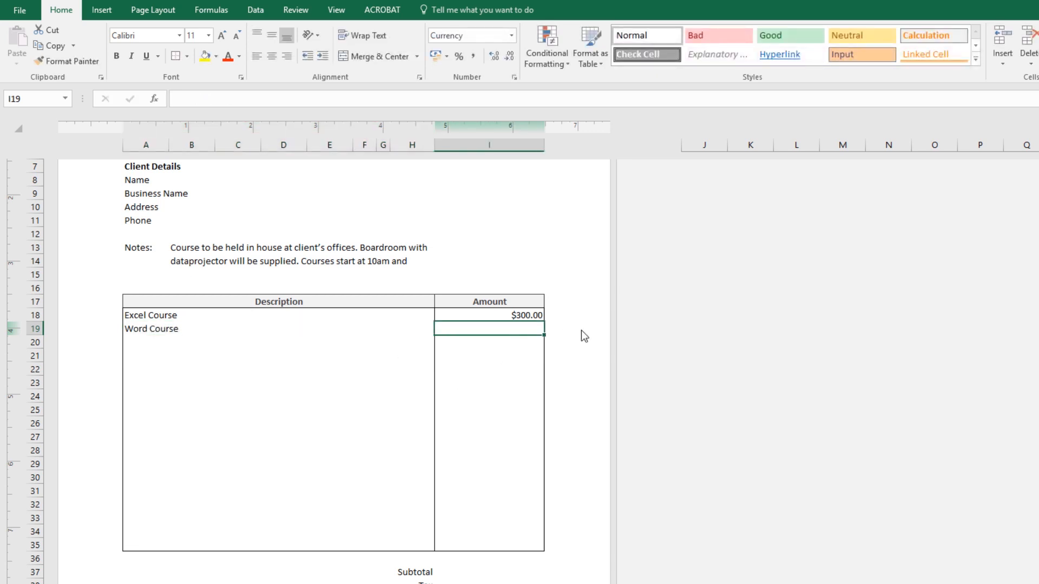
Enter $200.00 as the Word Course amount.
text($200)
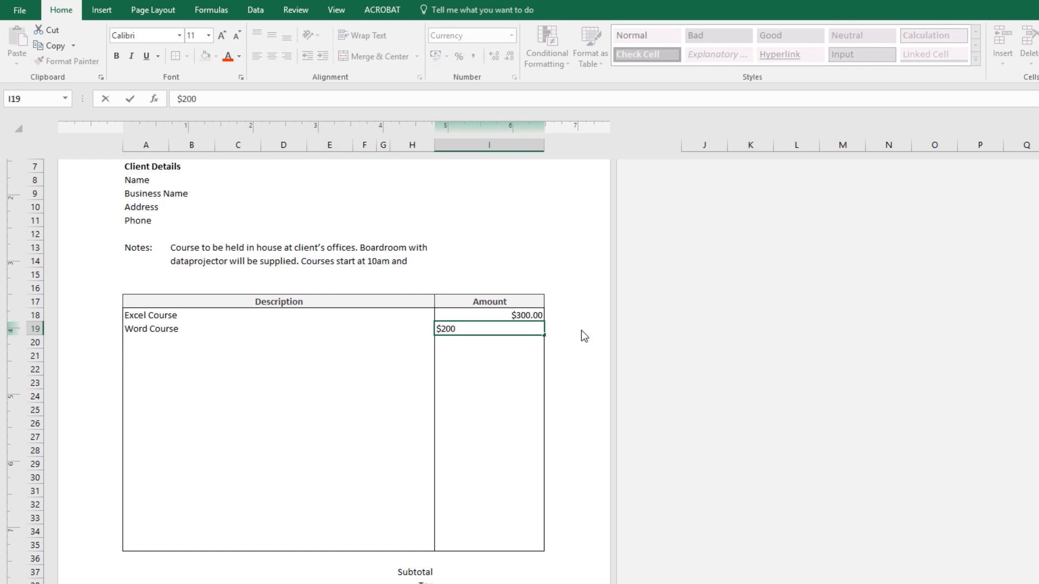
text(.00)
key(Return)
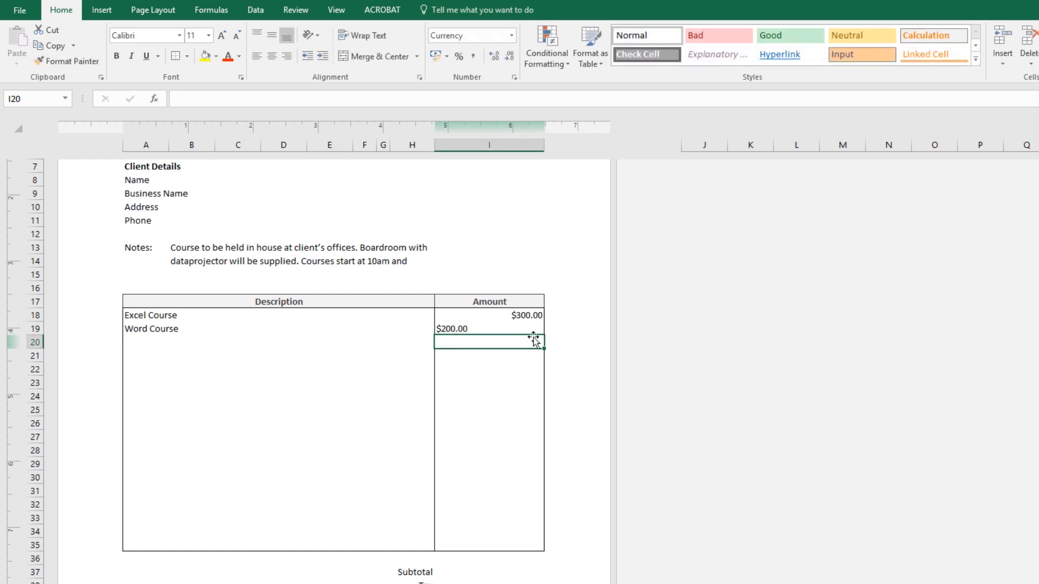
Right-align the Amount cells from row 18 to row 35.
click(528, 318)
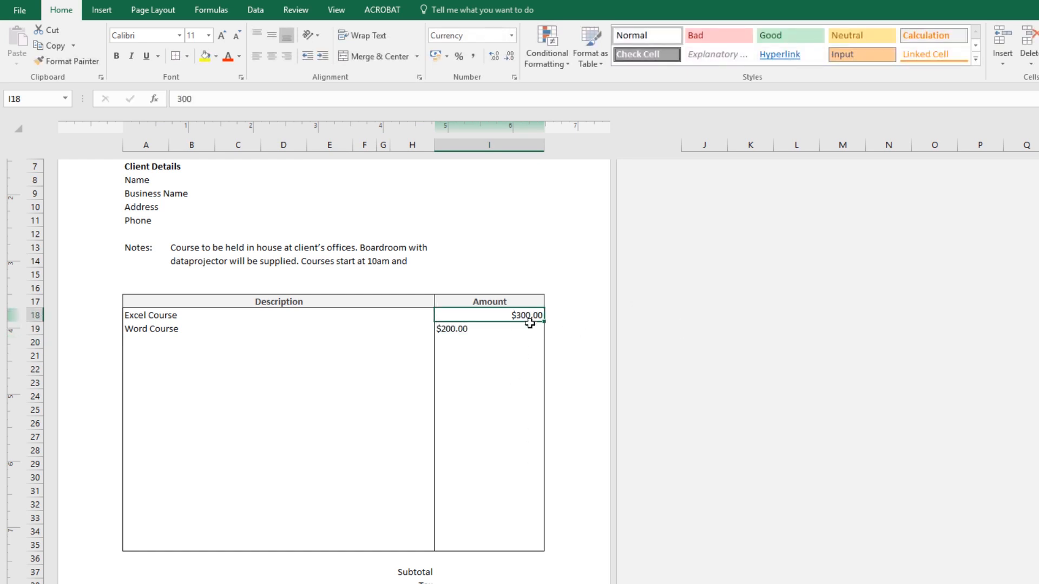
shift+click(506, 546)
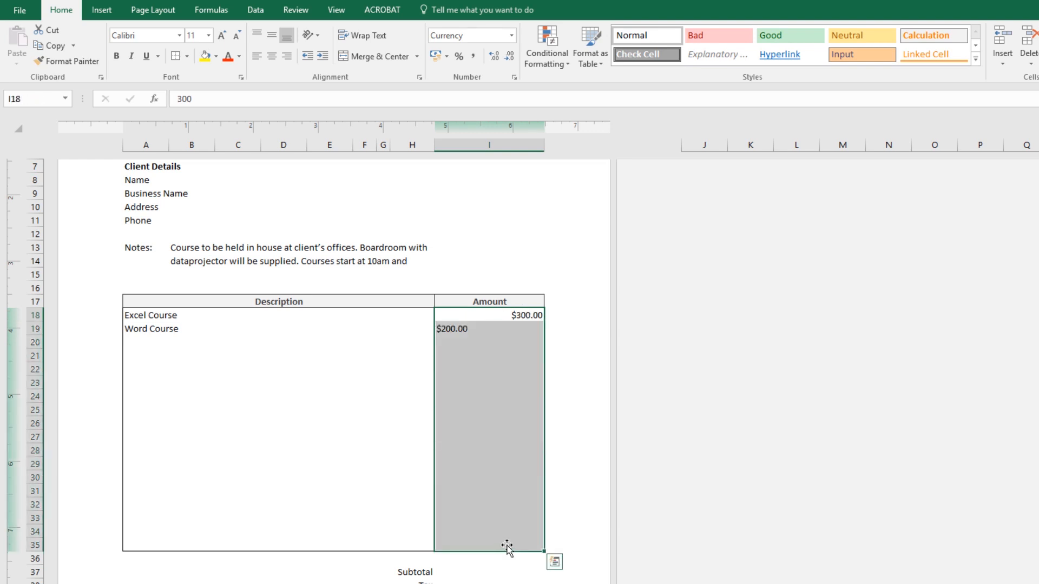
click(287, 54)
click(489, 355)
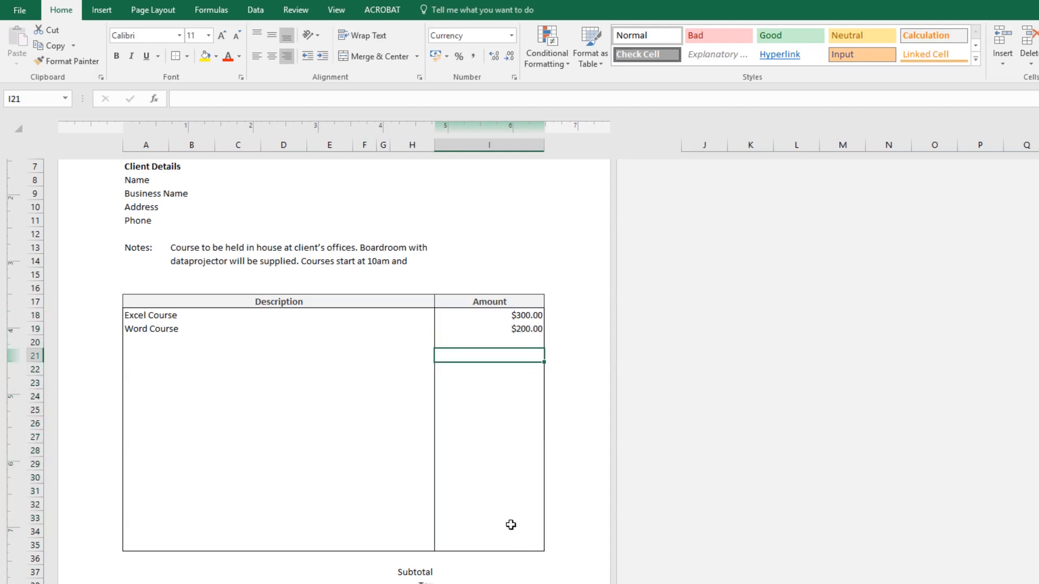
Sum the Amount cells from row 18 to row 35 into the Subtotal cell with AutoSum.
click(491, 572)
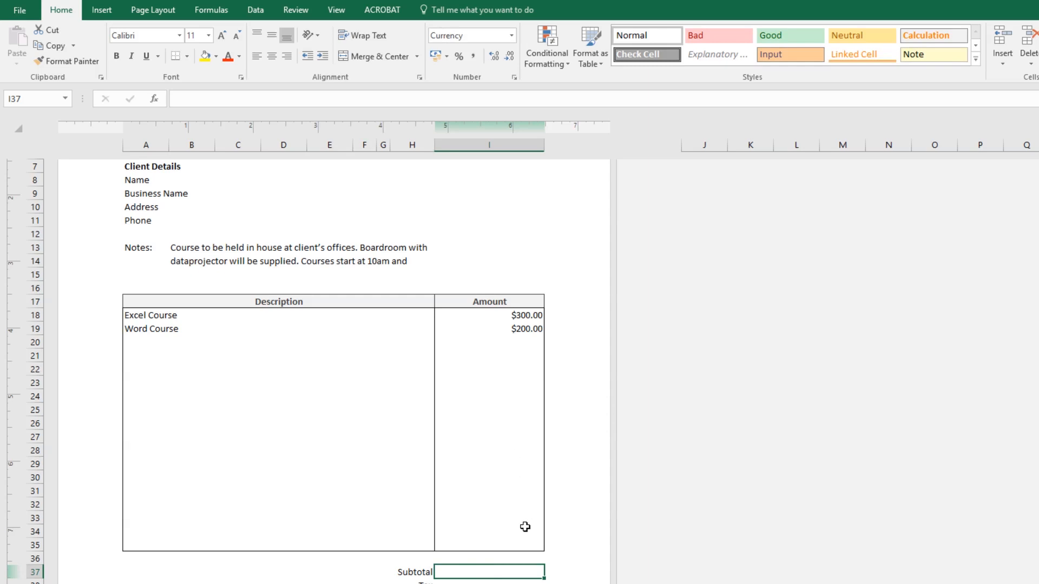
key(Return)
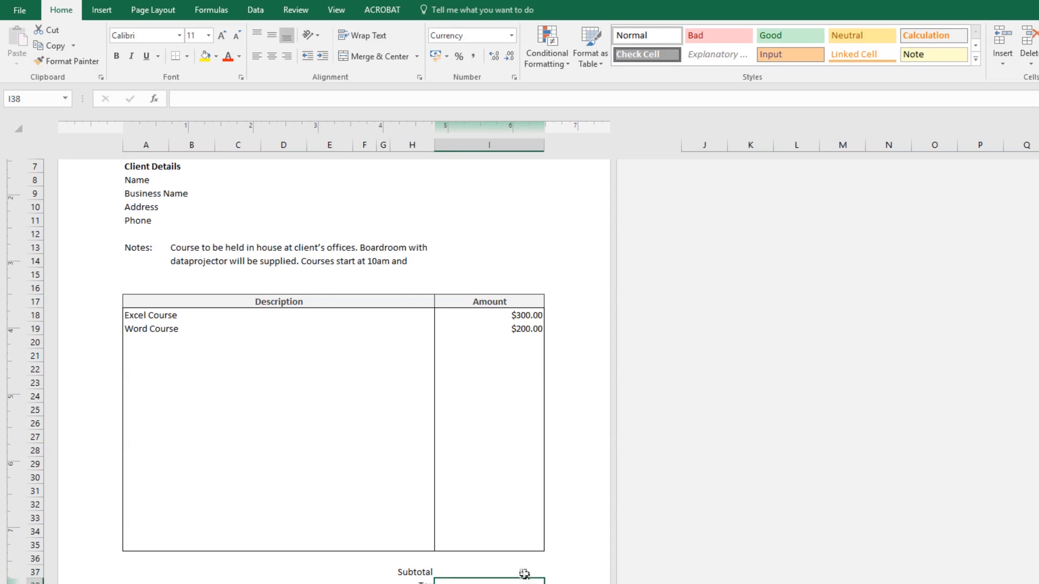
click(525, 574)
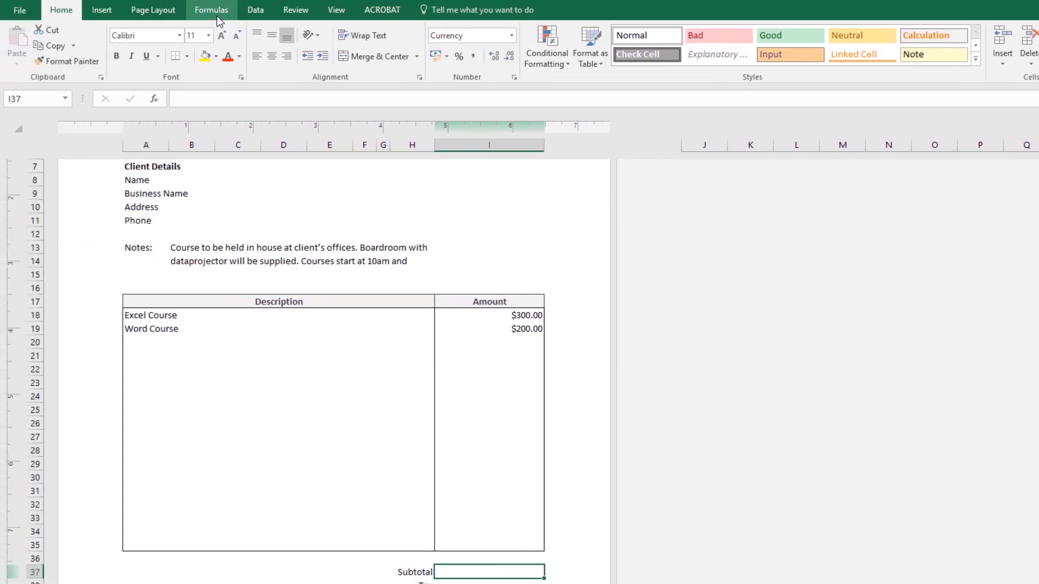
click(218, 17)
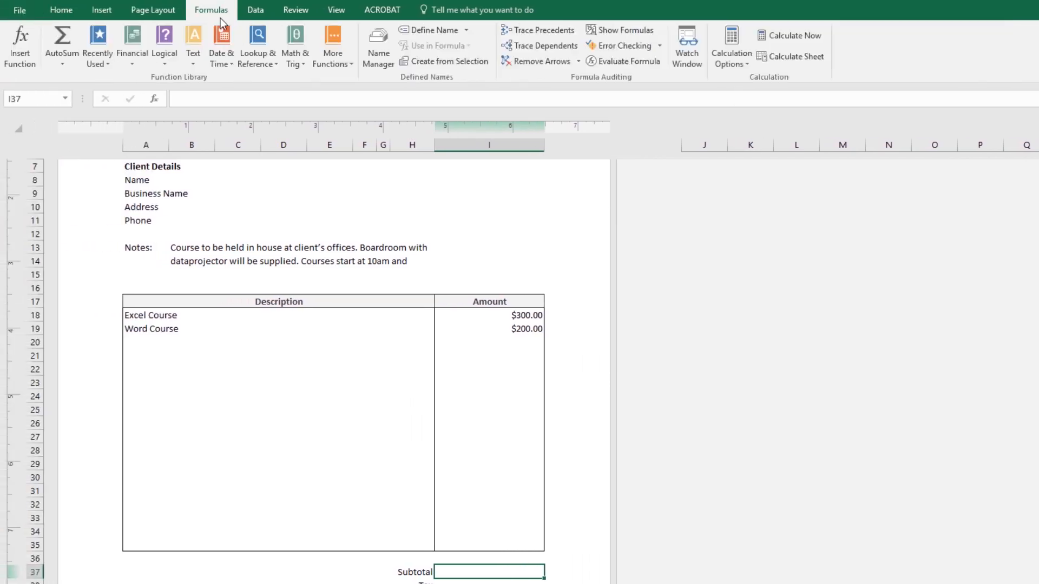
click(72, 41)
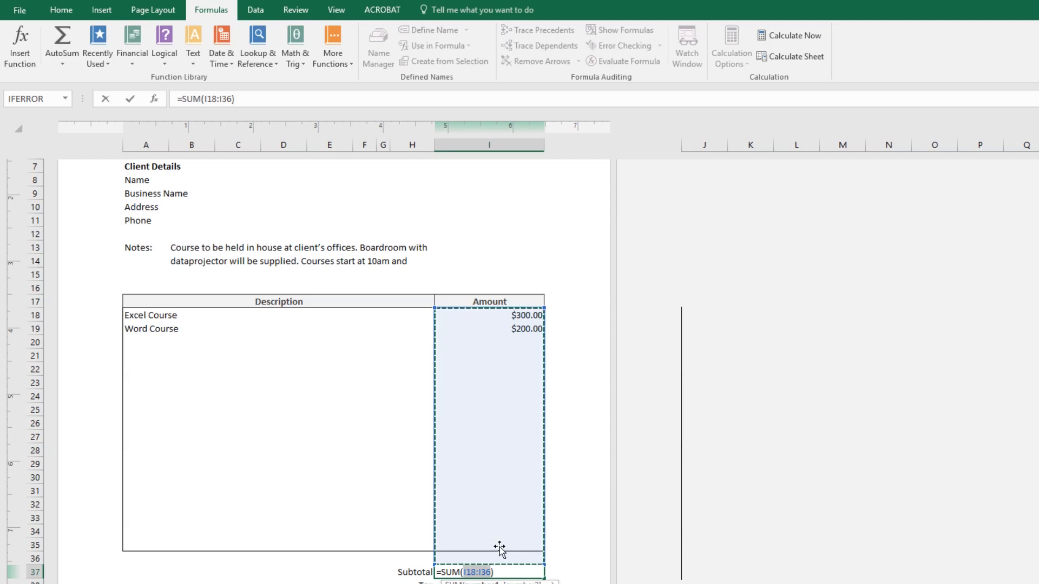
click(531, 316)
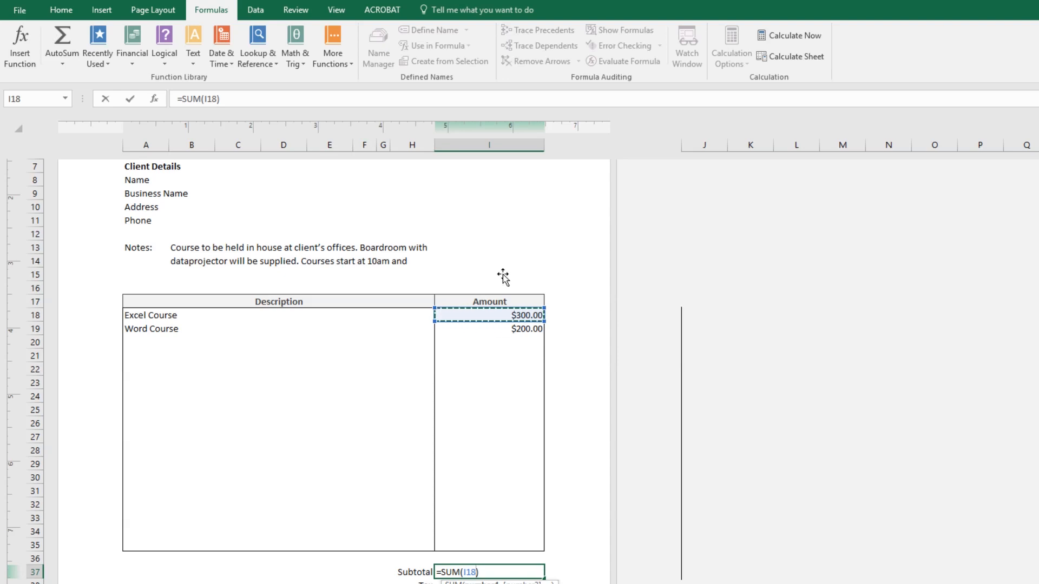
drag(536, 315, 440, 556)
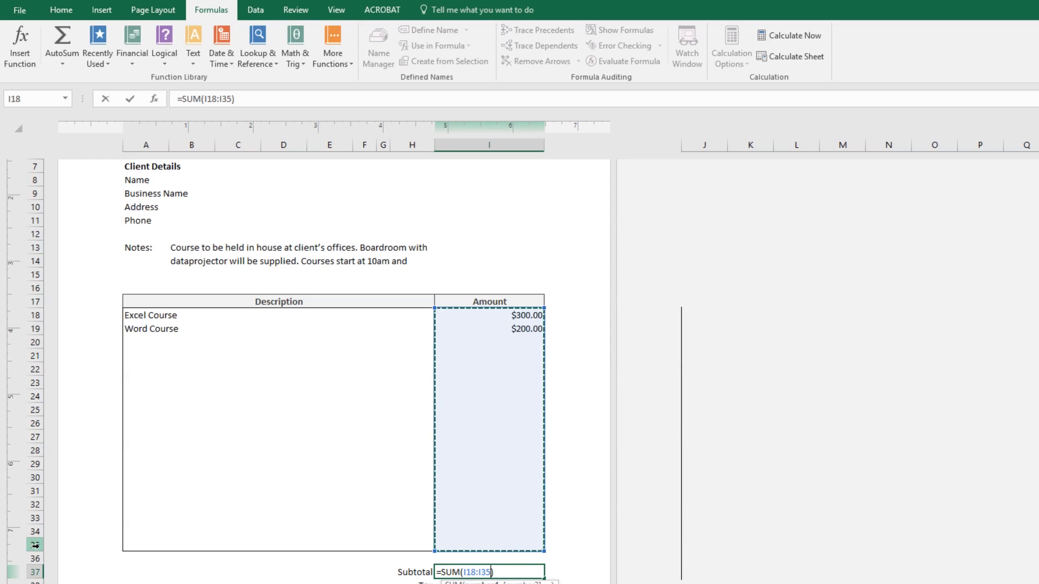
key(Return)
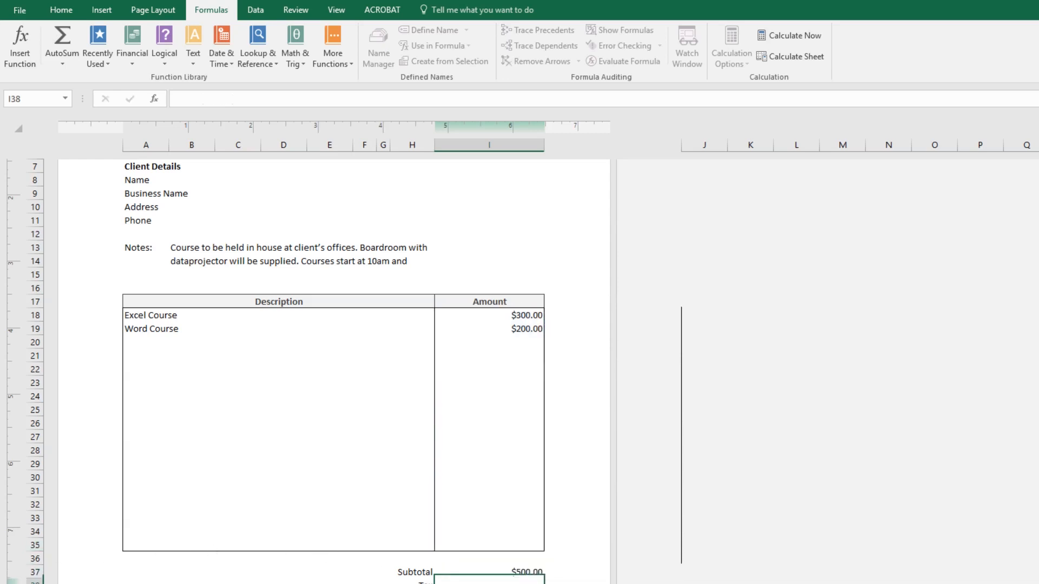
Enter a Tax formula multiplying the subtotal cell I37 by 0.23.
click(485, 572)
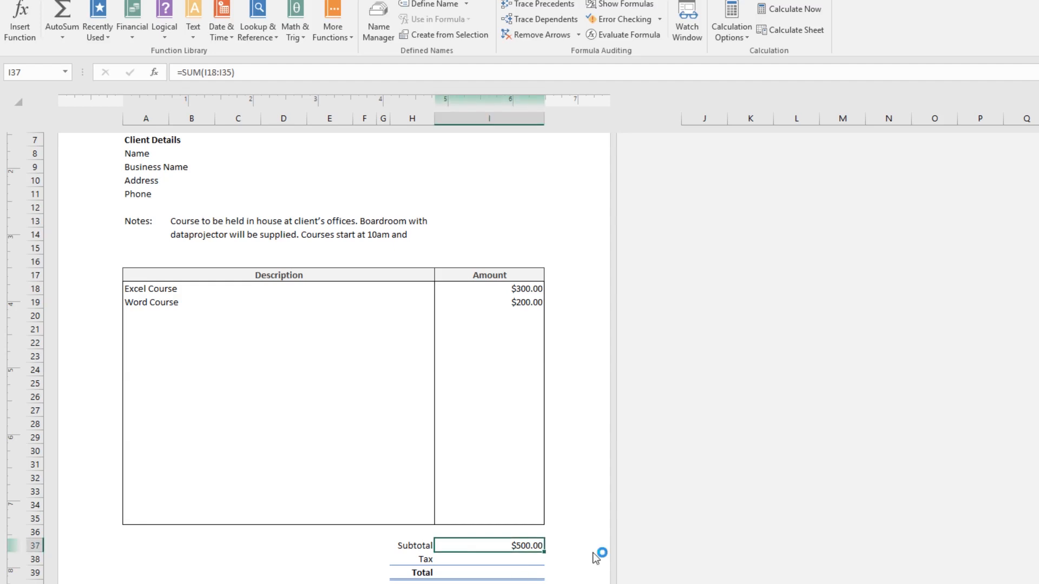
click(535, 557)
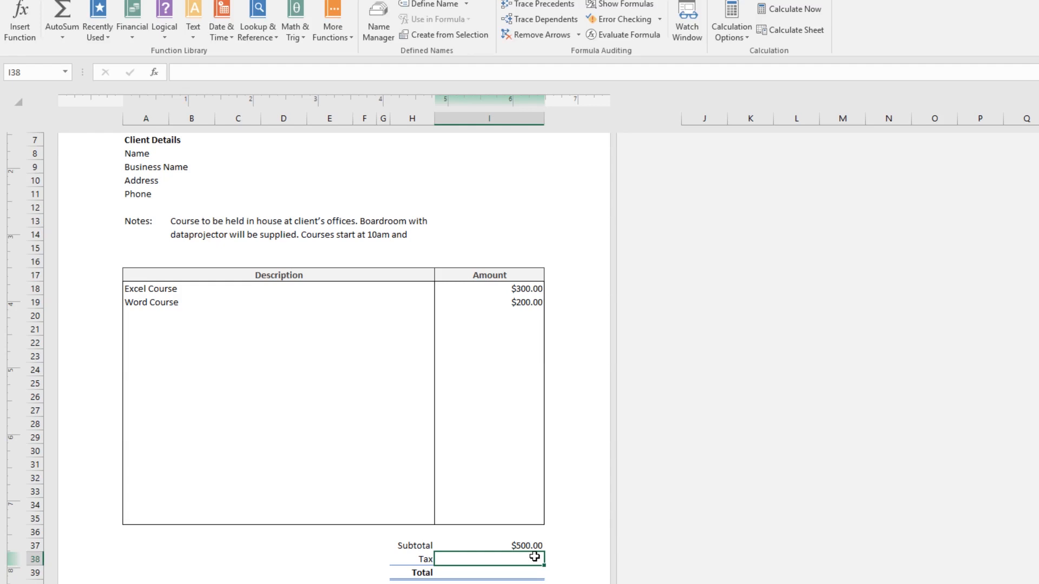
click(204, 71)
text(=)
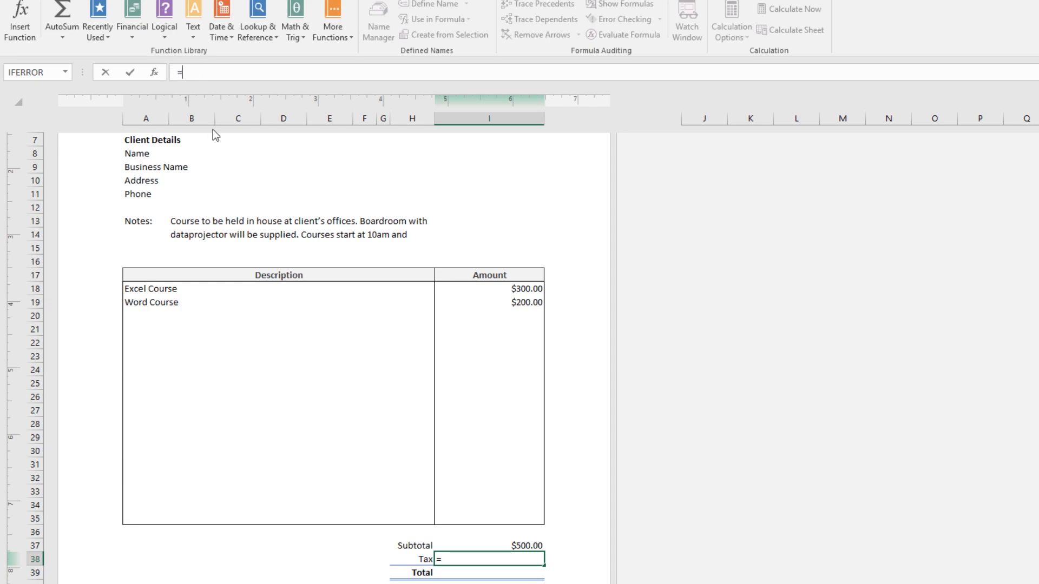
click(523, 547)
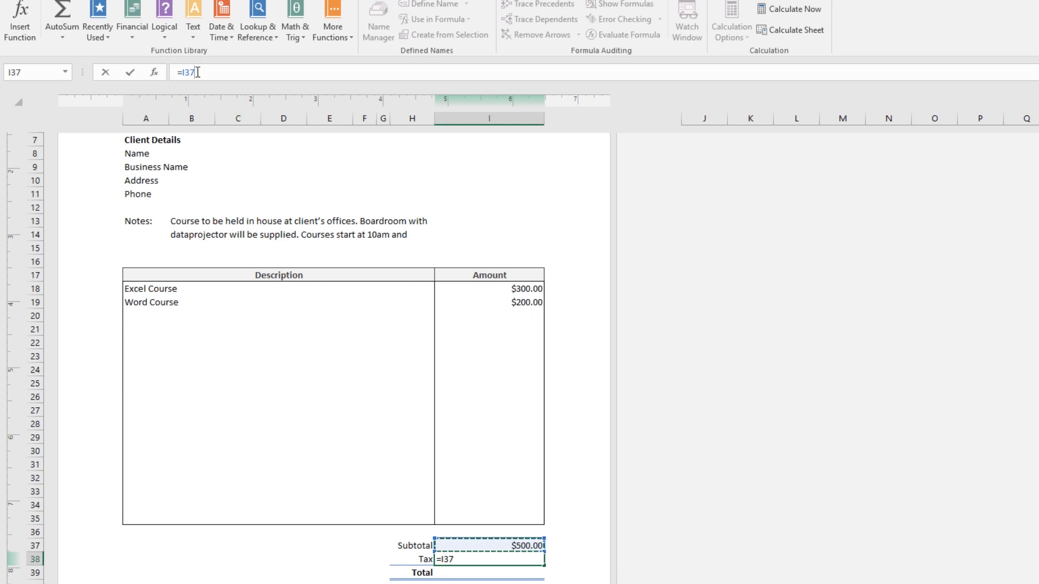
text(\8)
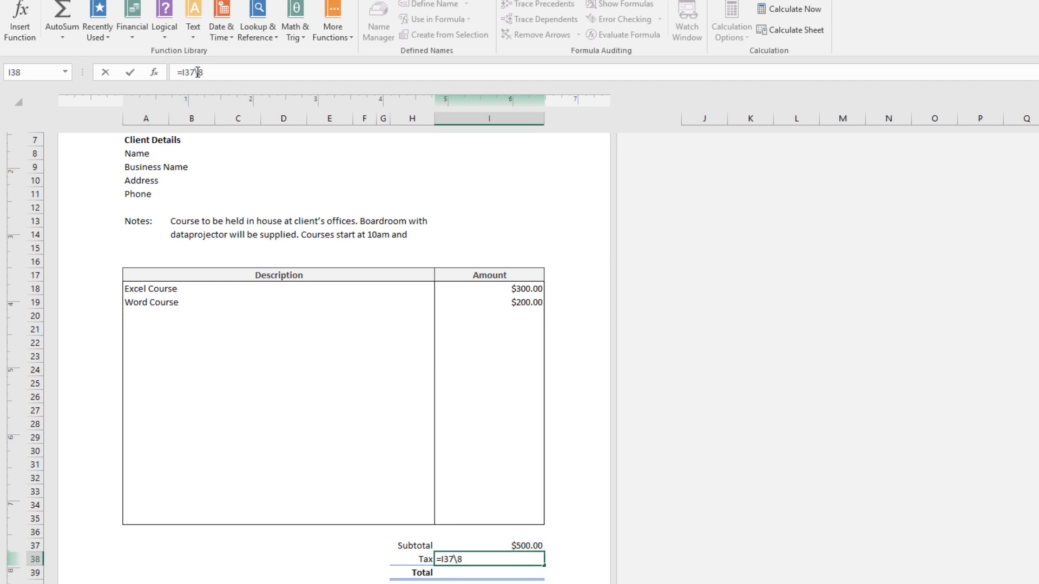
key(BackSpace)
key(BackSpace)
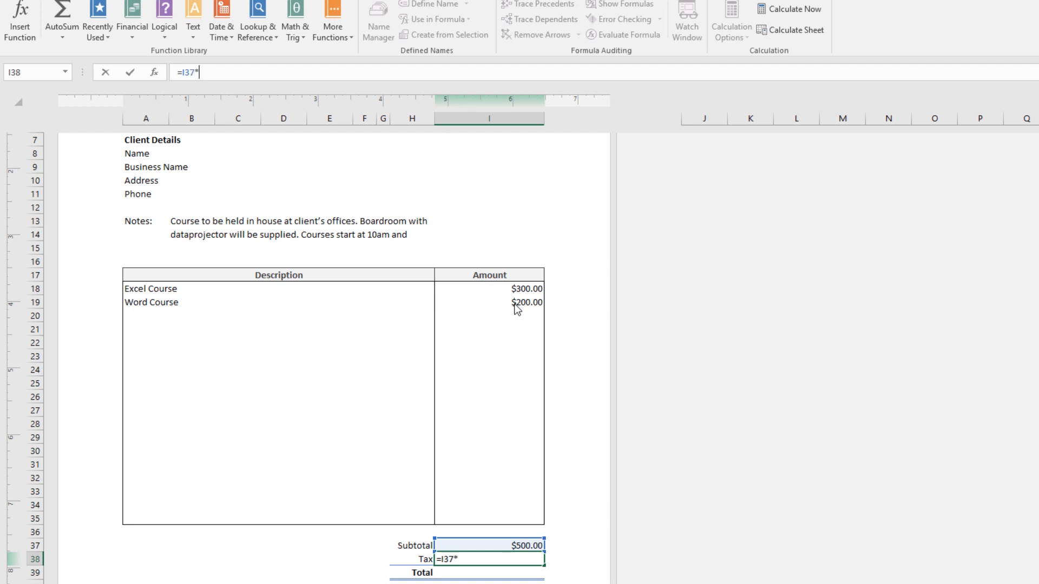
text(*0)
text(.23)
key(Return)
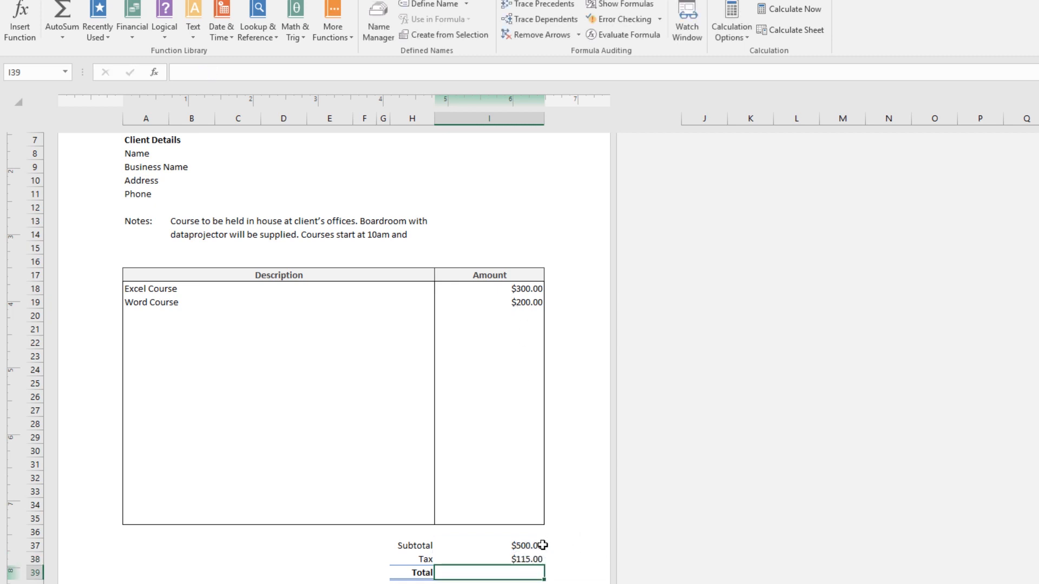
Change the tax rate in the Tax formula to 0.15.
click(532, 558)
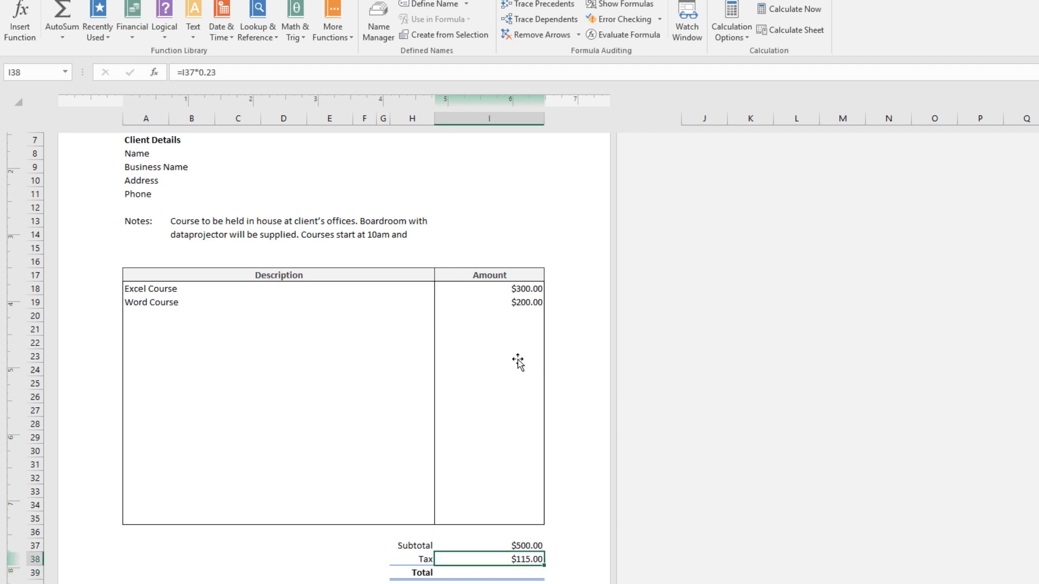
click(282, 72)
key(BackSpace)
key(BackSpace)
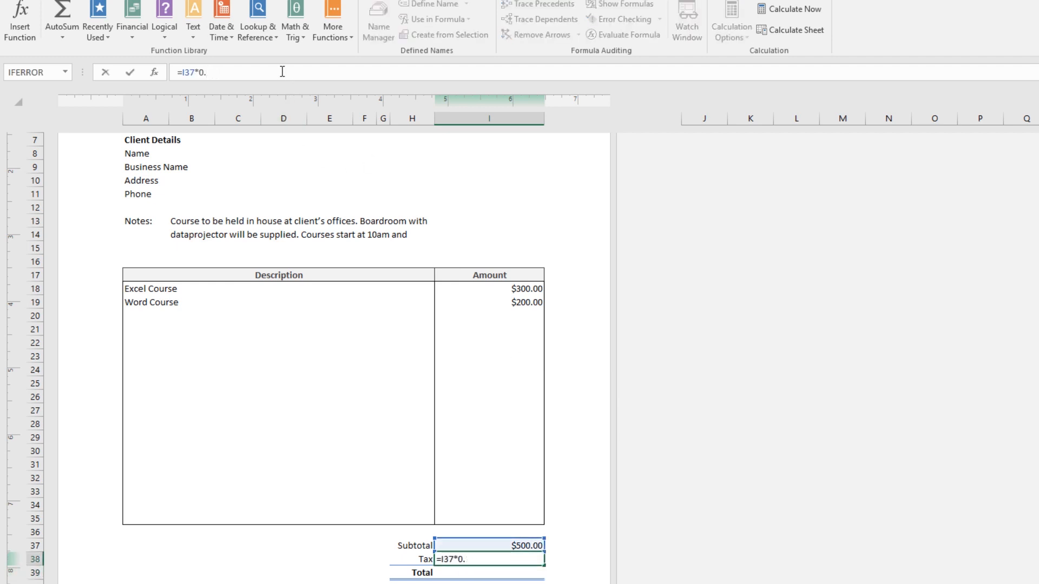
text(15)
key(Return)
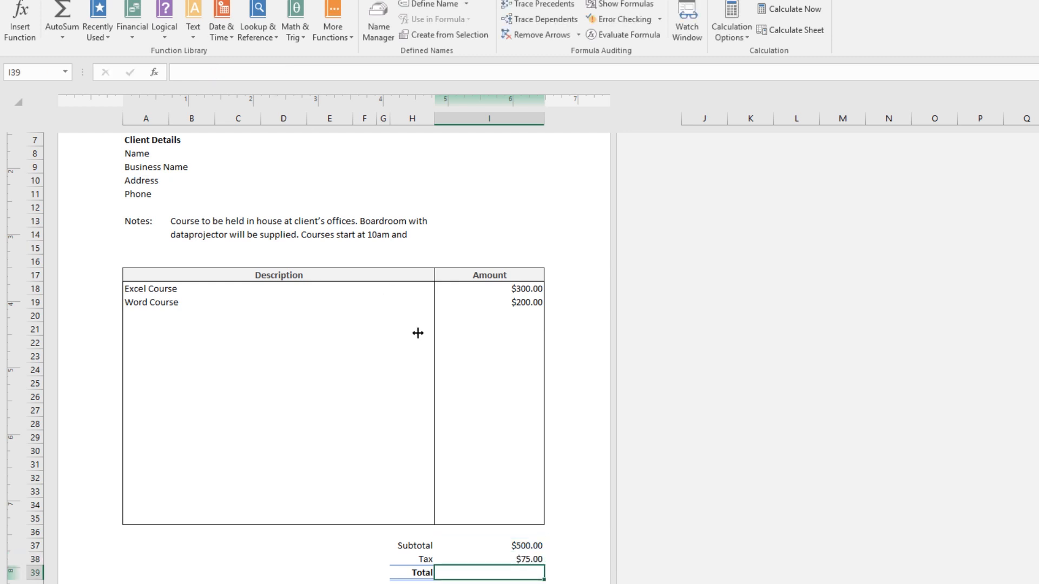
Change the tax rate in the Tax formula to 0.075.
click(532, 557)
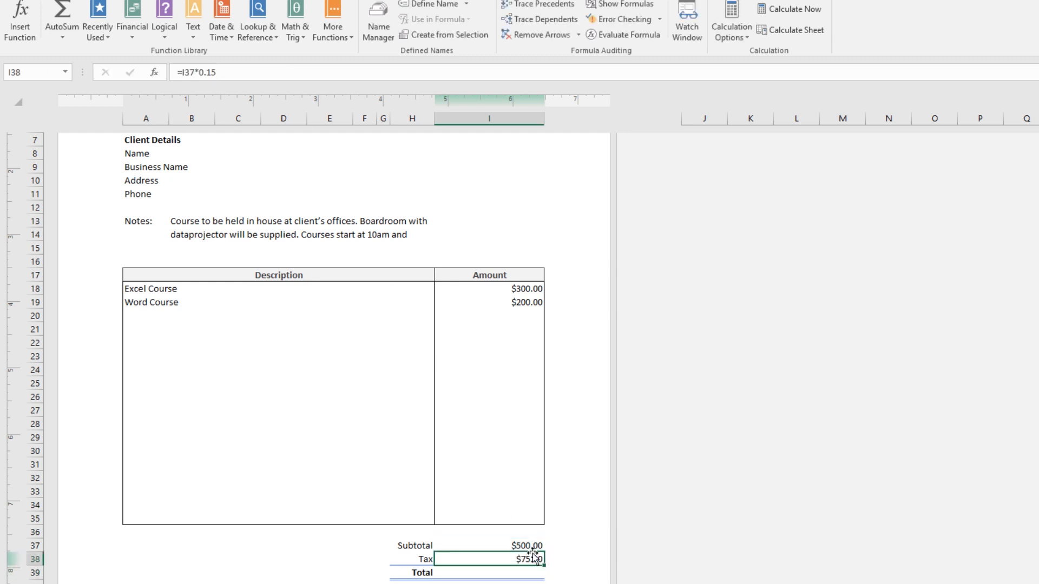
click(246, 70)
key(BackSpace)
key(BackSpace)
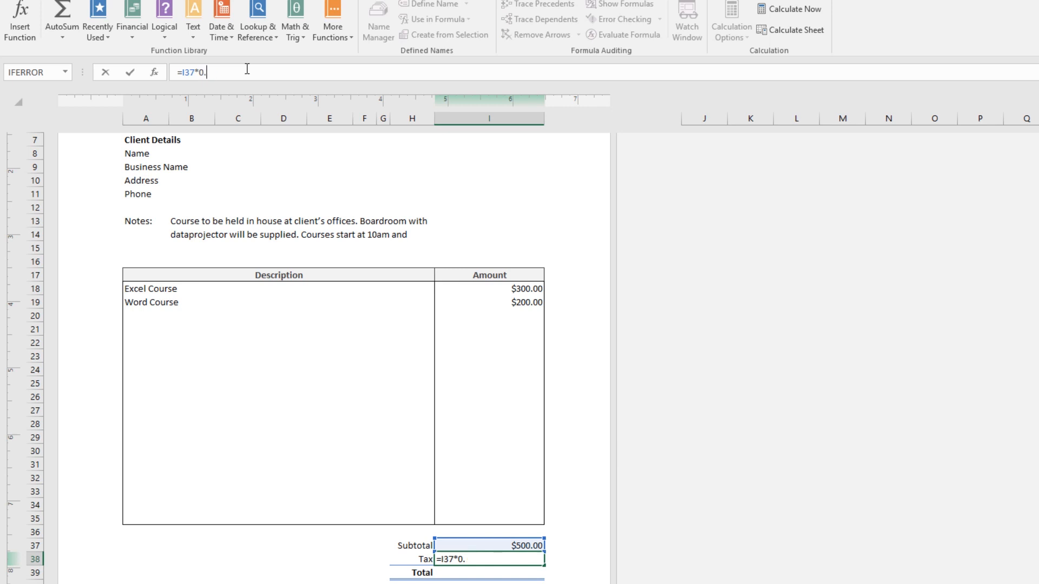
text(075)
key(Return)
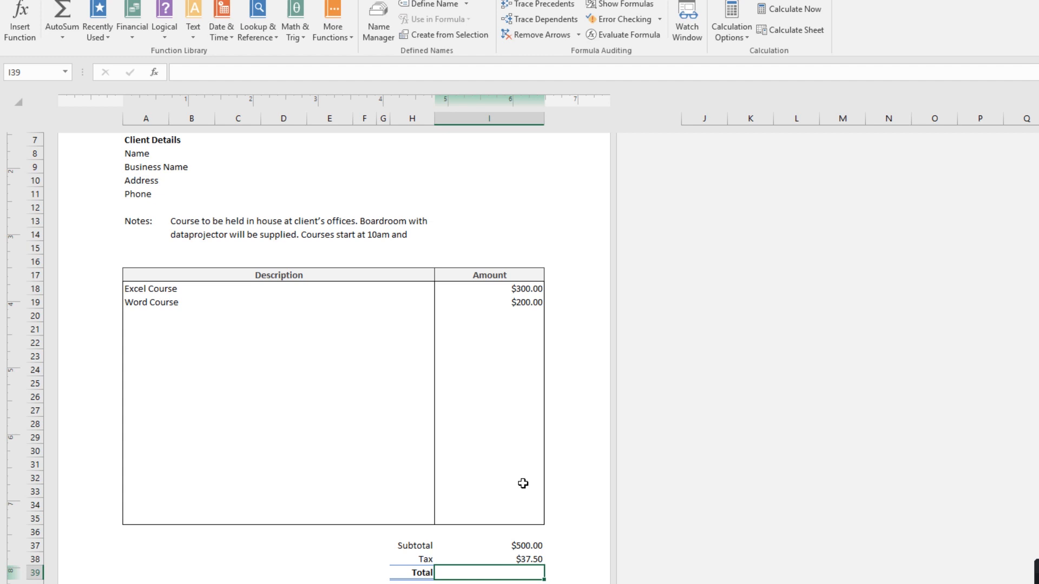
click(521, 559)
click(219, 72)
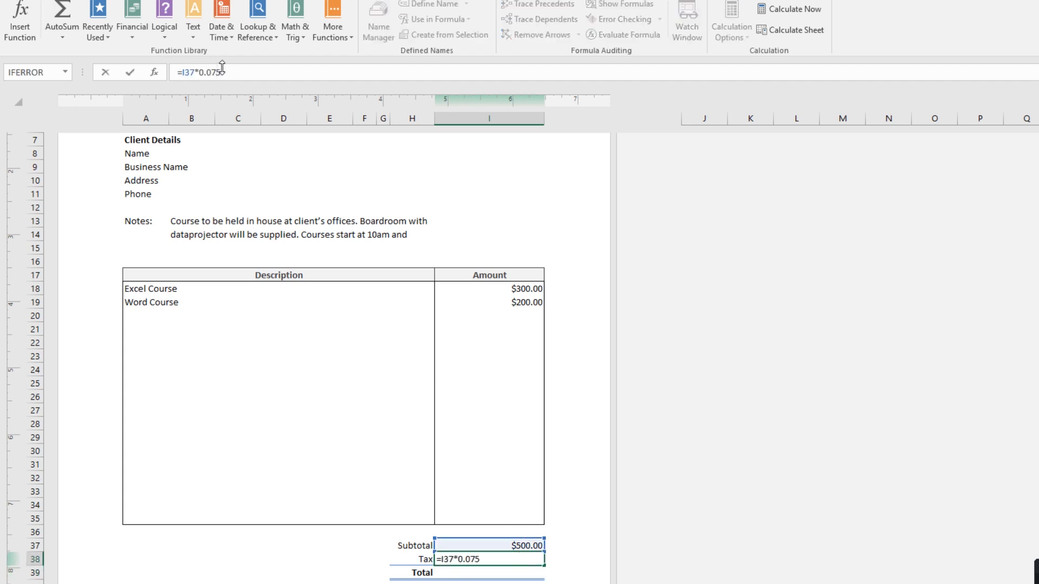
key(Left)
key(BackSpace)
key(Return)
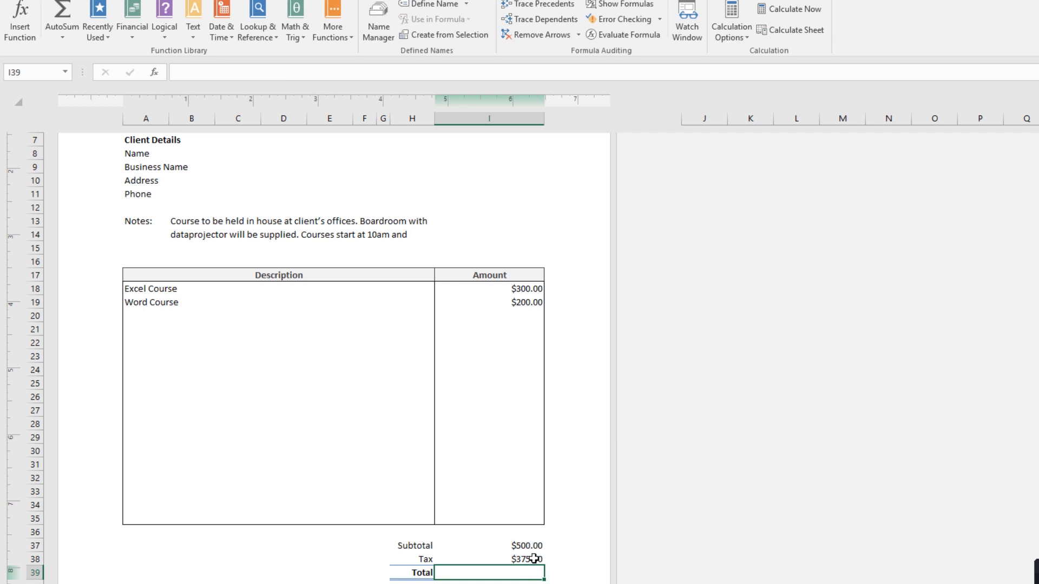
key(ctrl+z)
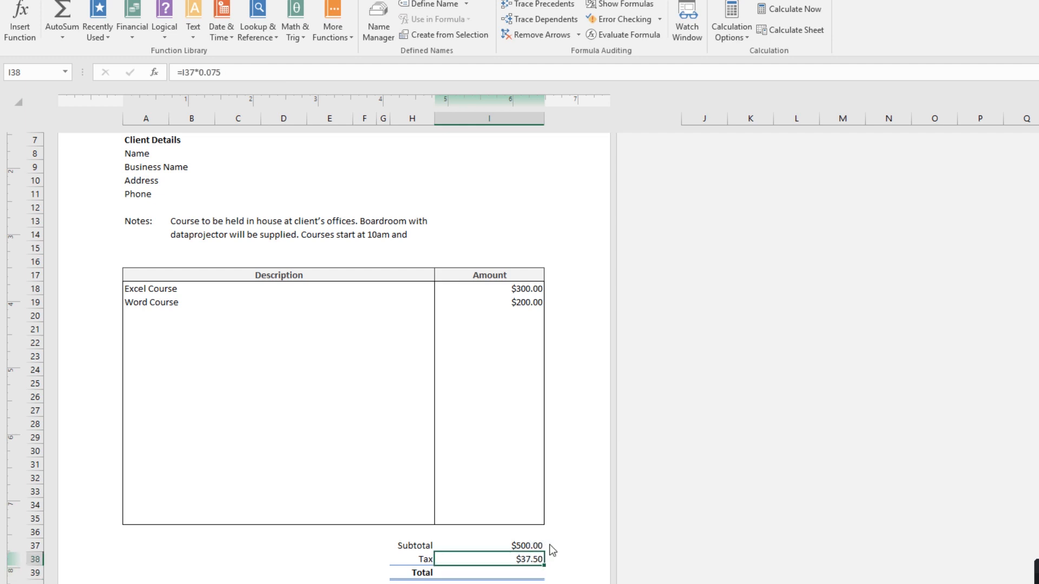
click(253, 71)
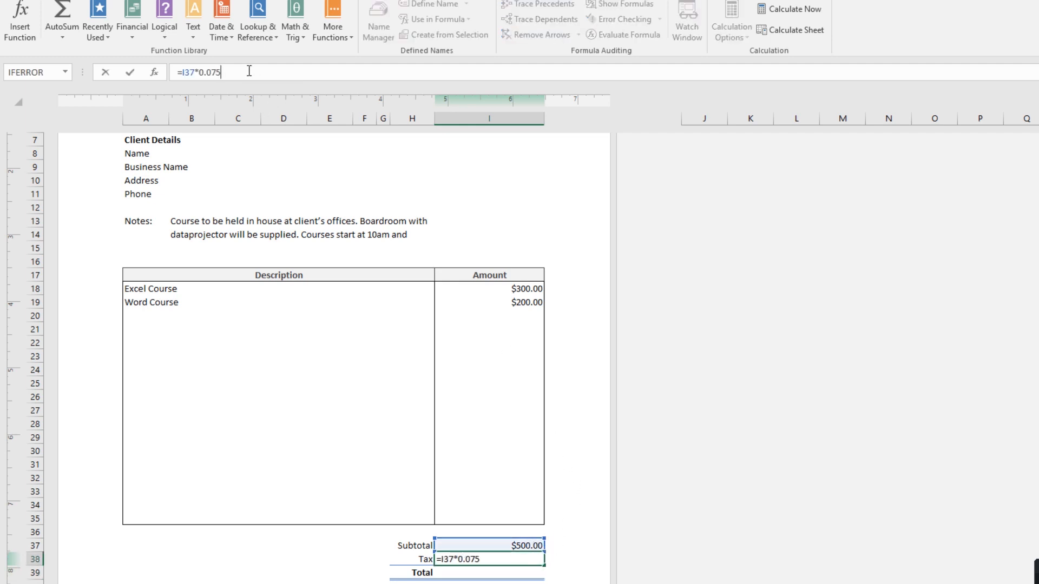
key(Return)
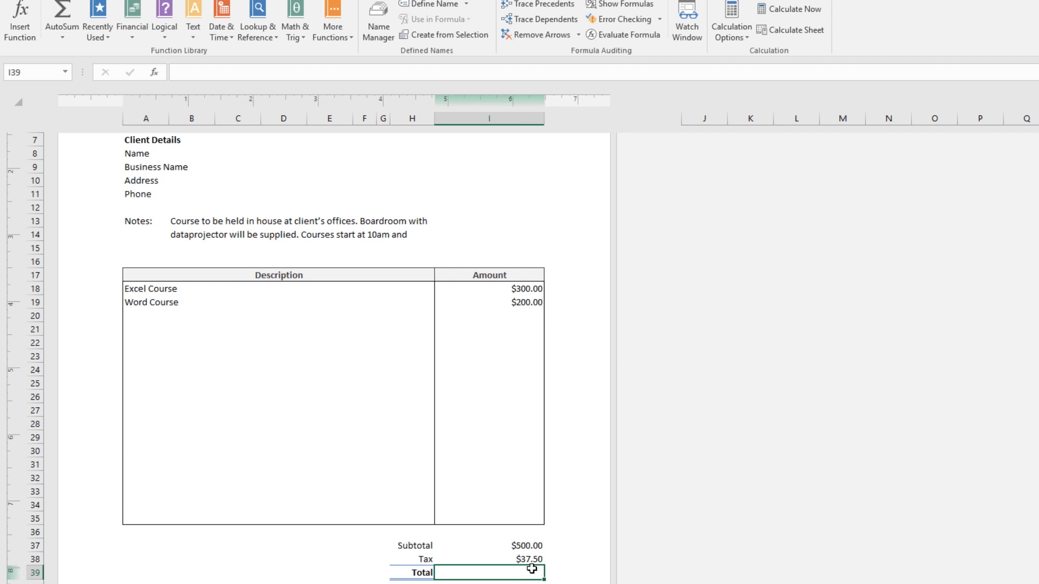
Enter a Total formula adding the subtotal I37 and the tax I38.
text(=)
click(528, 545)
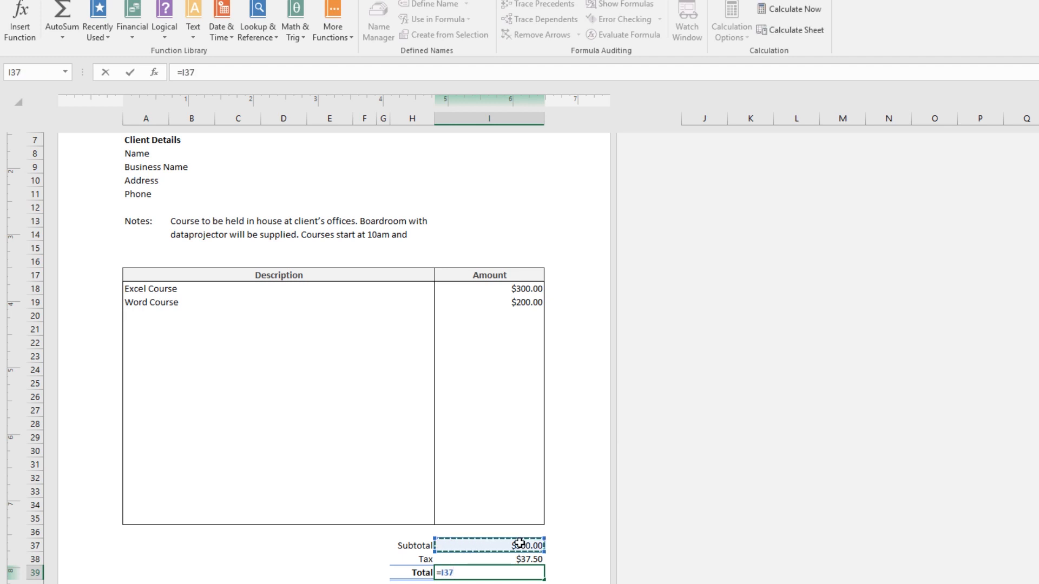
text(+)
click(520, 557)
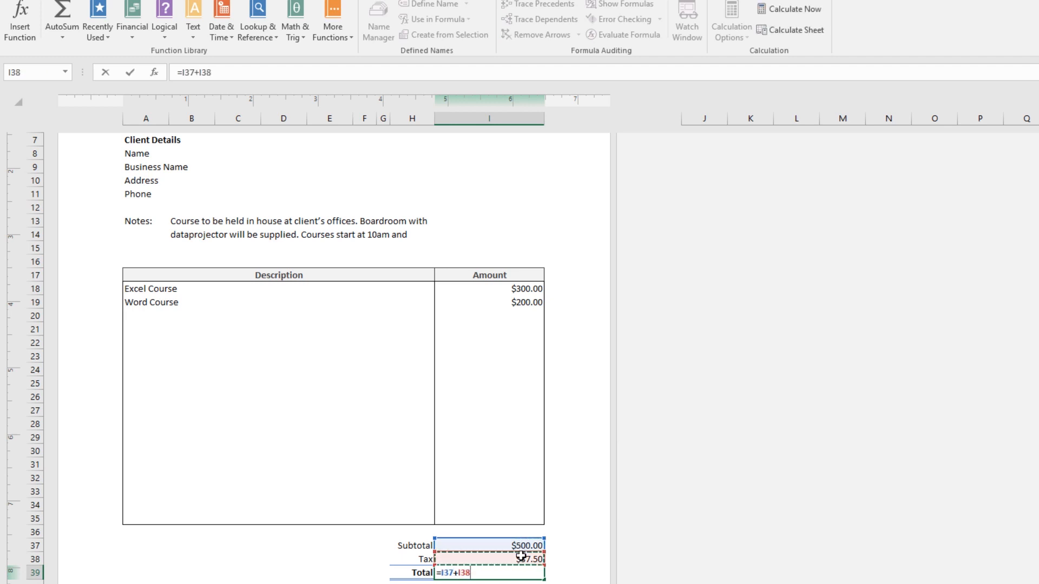
key(Return)
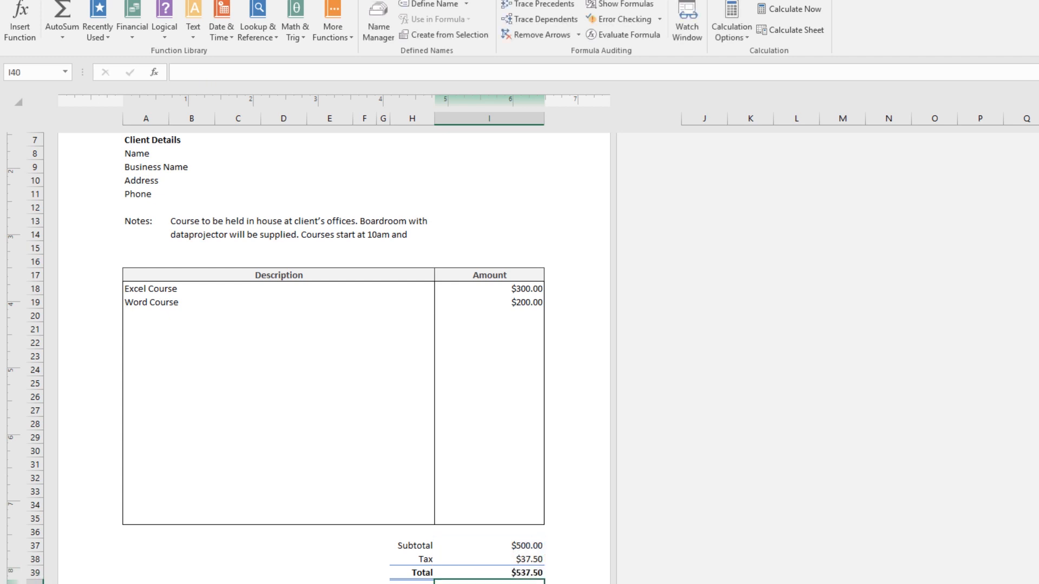
Check the formulas in the Subtotal, Tax and Total cells.
click(529, 543)
click(530, 561)
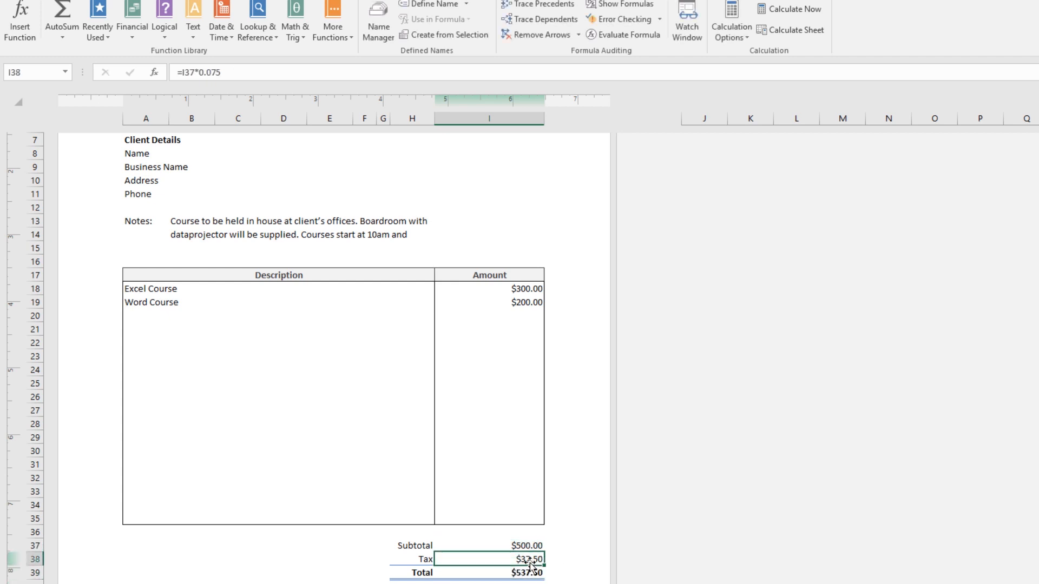
click(529, 572)
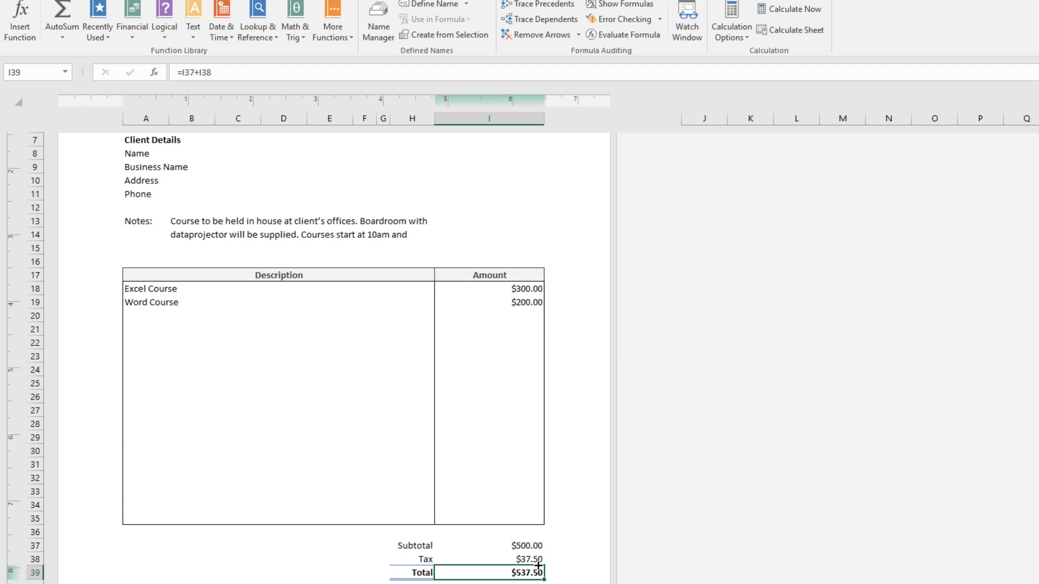
Add Photoshop Course as the row 20 description with an amount of 700.
click(203, 315)
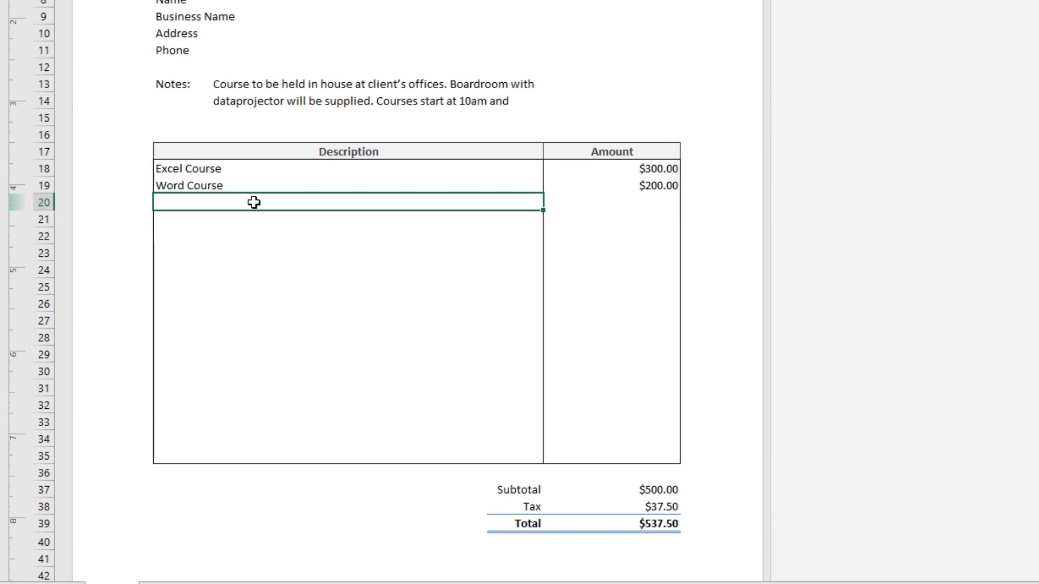
text(Photoshop Course)
key(Tab)
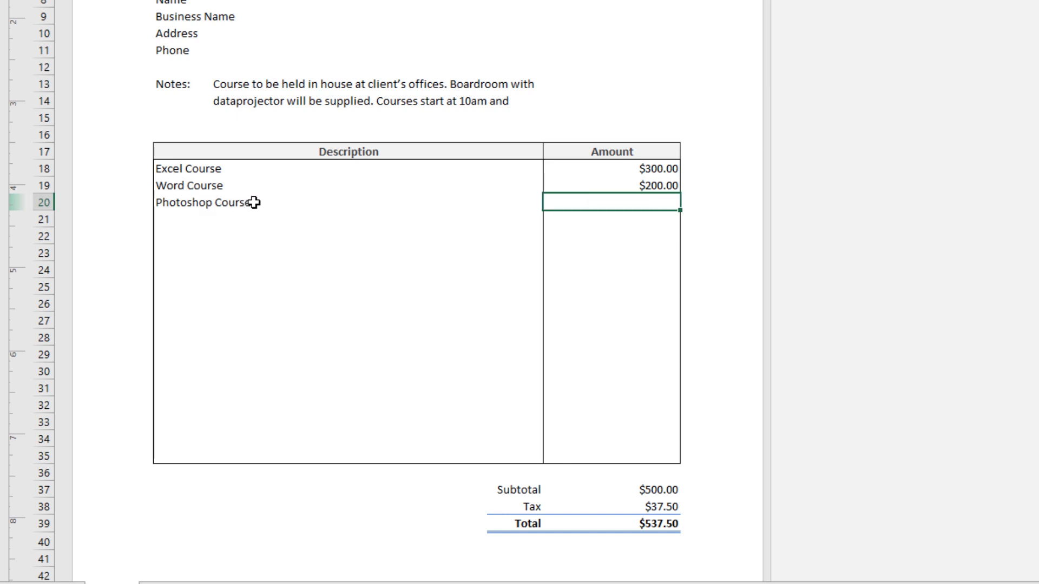
text(700)
key(Return)
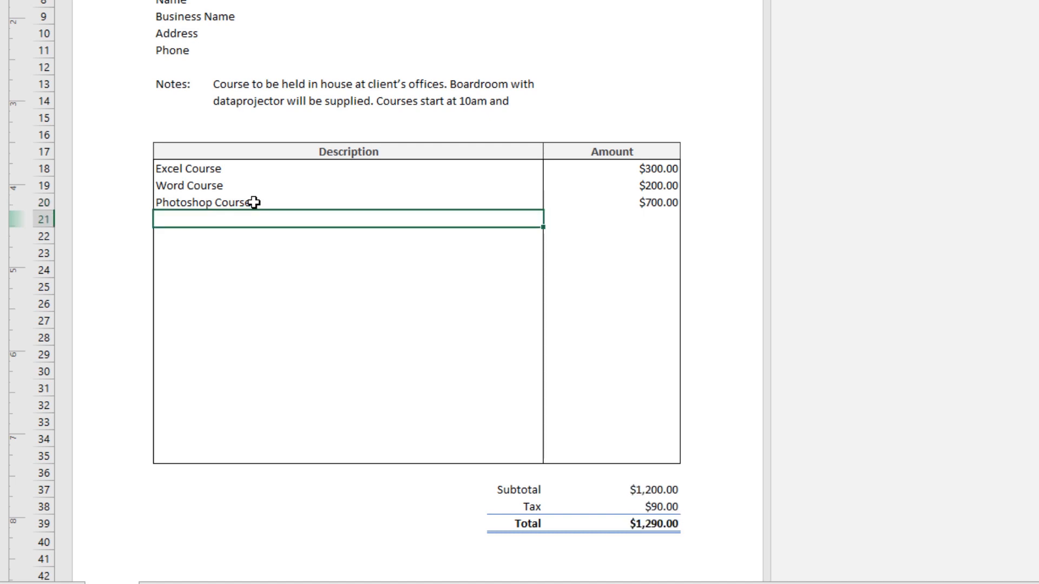
Review the Subtotal, Tax and Total cells after adding the new course.
click(667, 480)
click(661, 490)
click(662, 506)
click(662, 524)
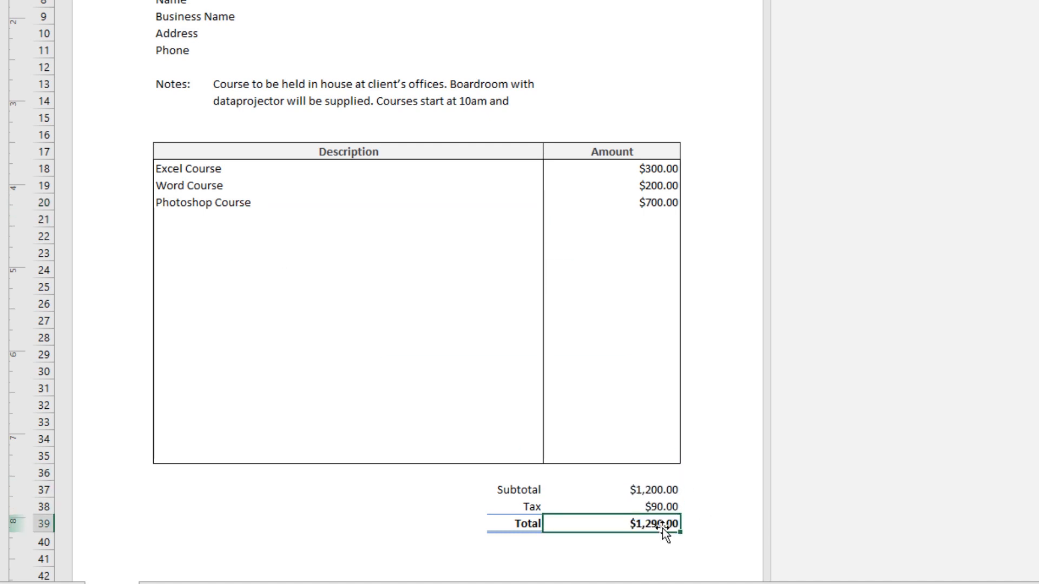